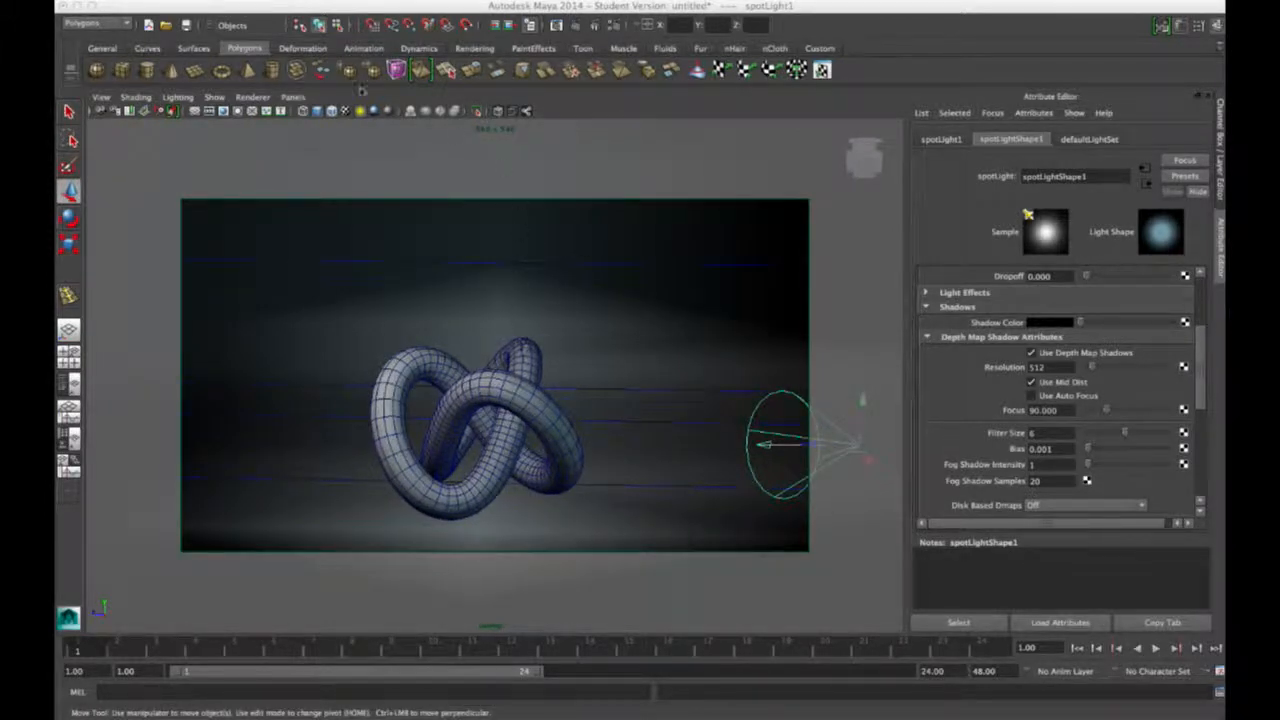
Step: Switch the camera to a saved bookmark view from View > Bookmarks
left_click(101, 97)
mouse_move(177, 271)
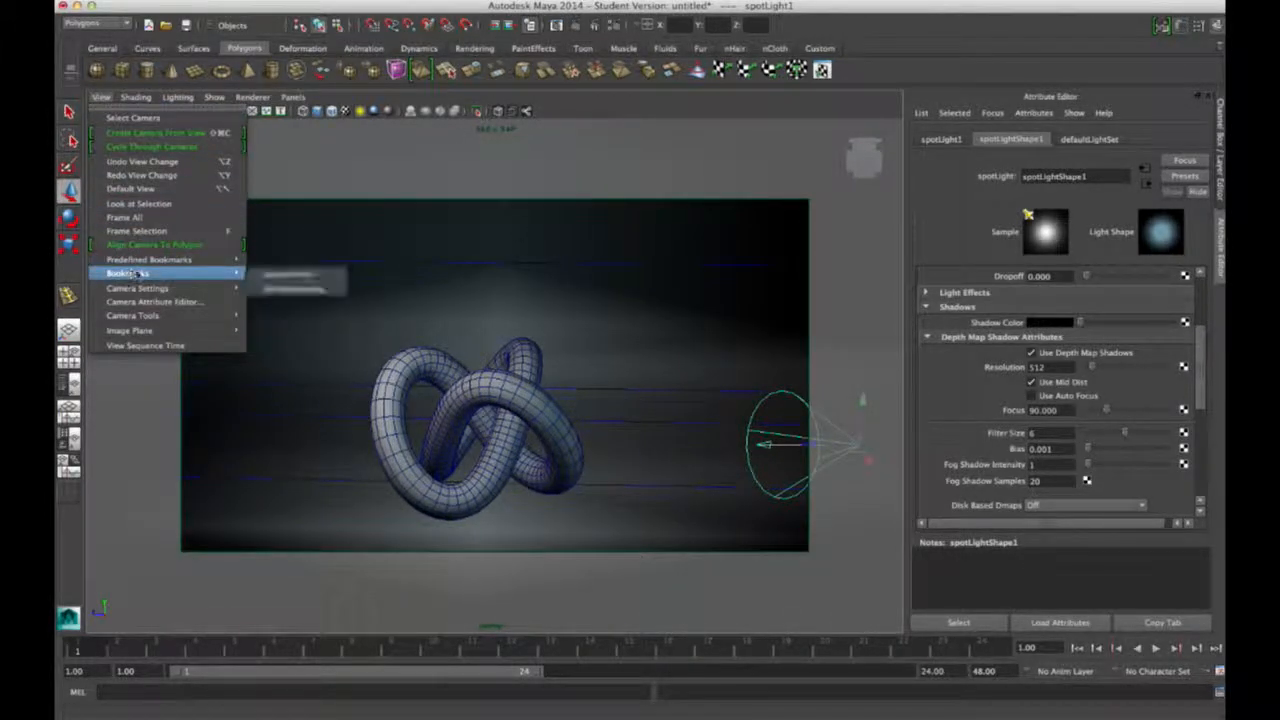
left_click(300, 271)
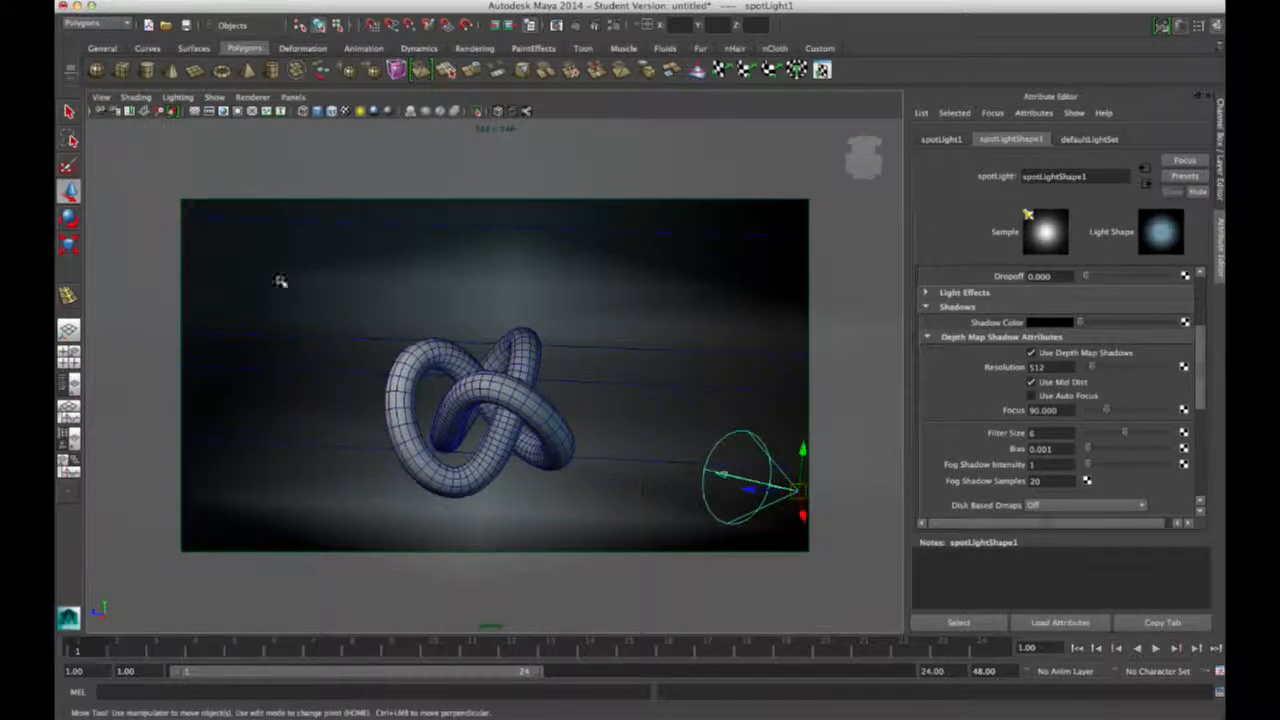
Step: Preview-render the spotlit knot in Render View, then close the render window
left_click(558, 25)
left_click_drag(525, 135, 595, 134)
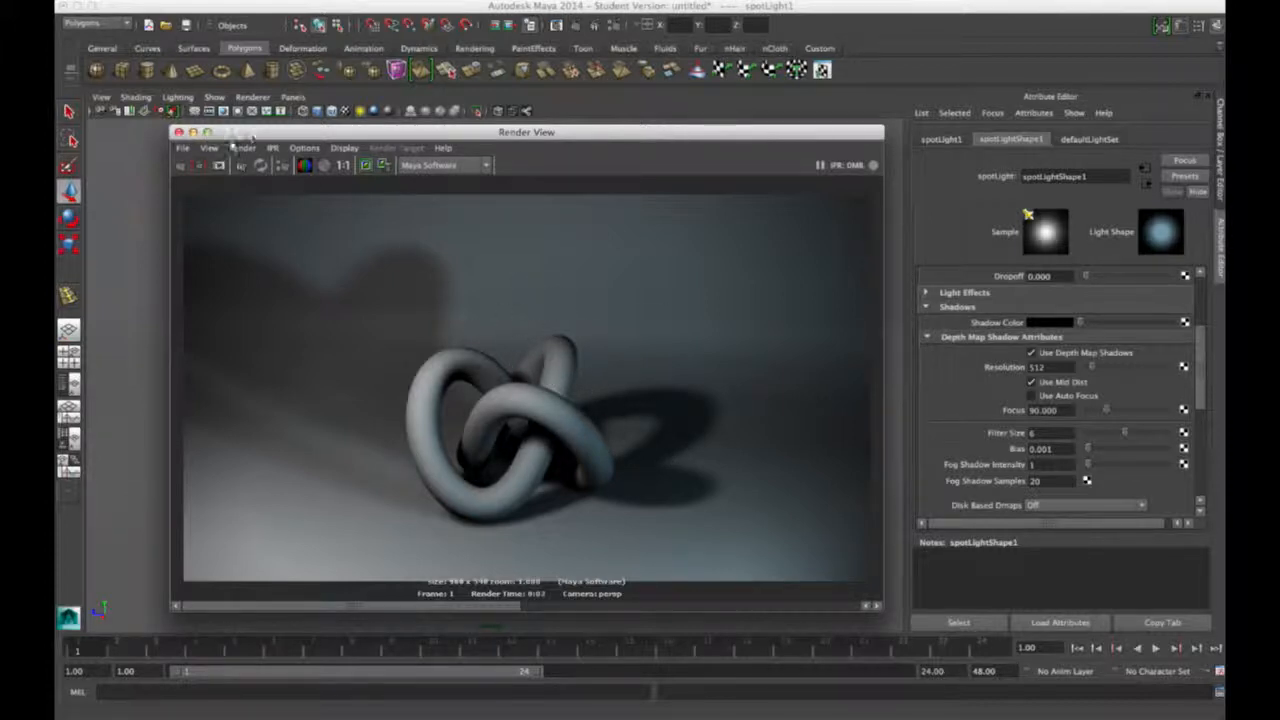
left_click_drag(252, 137, 242, 139)
left_click(168, 133)
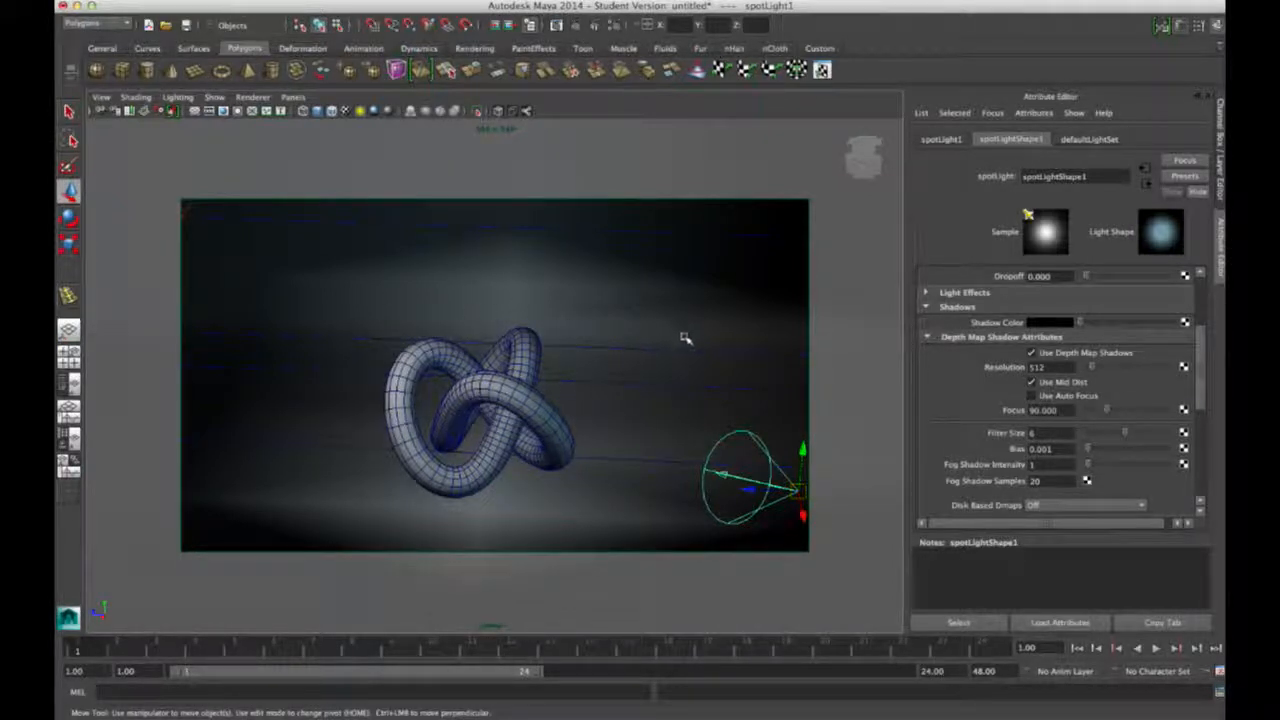
Step: Collapse Depth Map Shadow Attributes, select the torus knot, and show its torus_knot:lambert attributes
left_click(927, 338)
scroll(1184, 297, "up", 3)
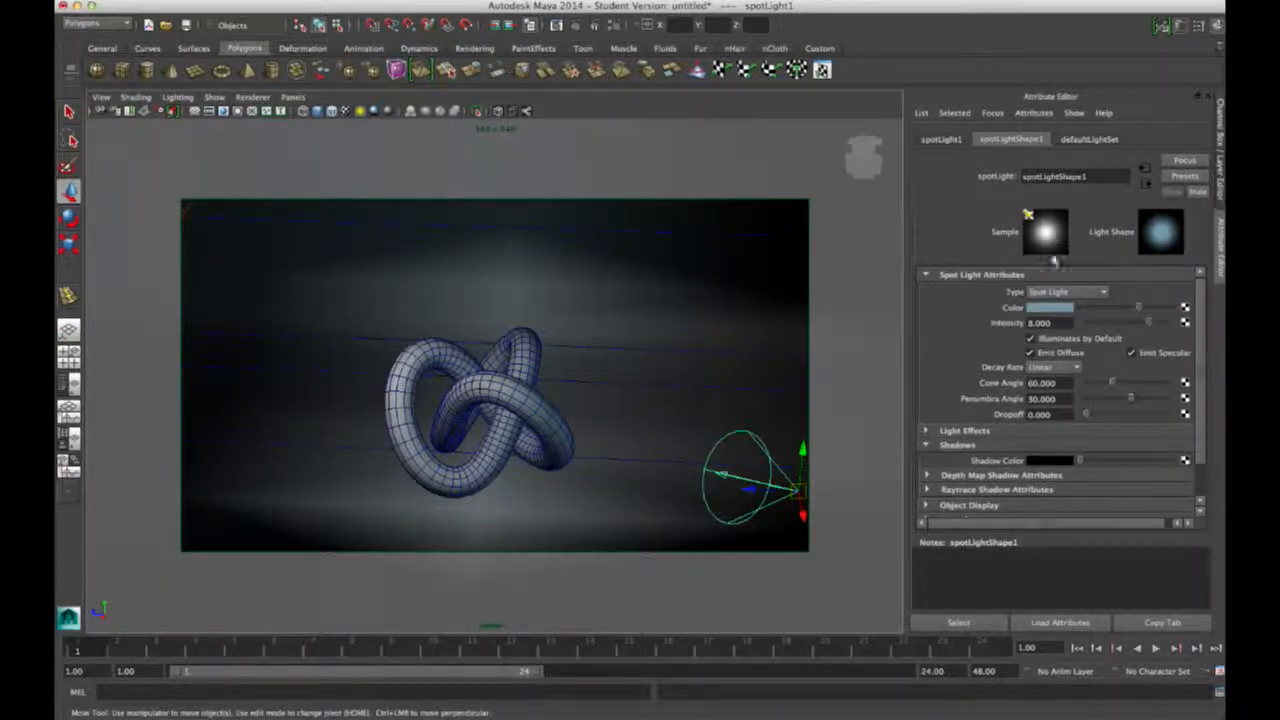
left_click(552, 375)
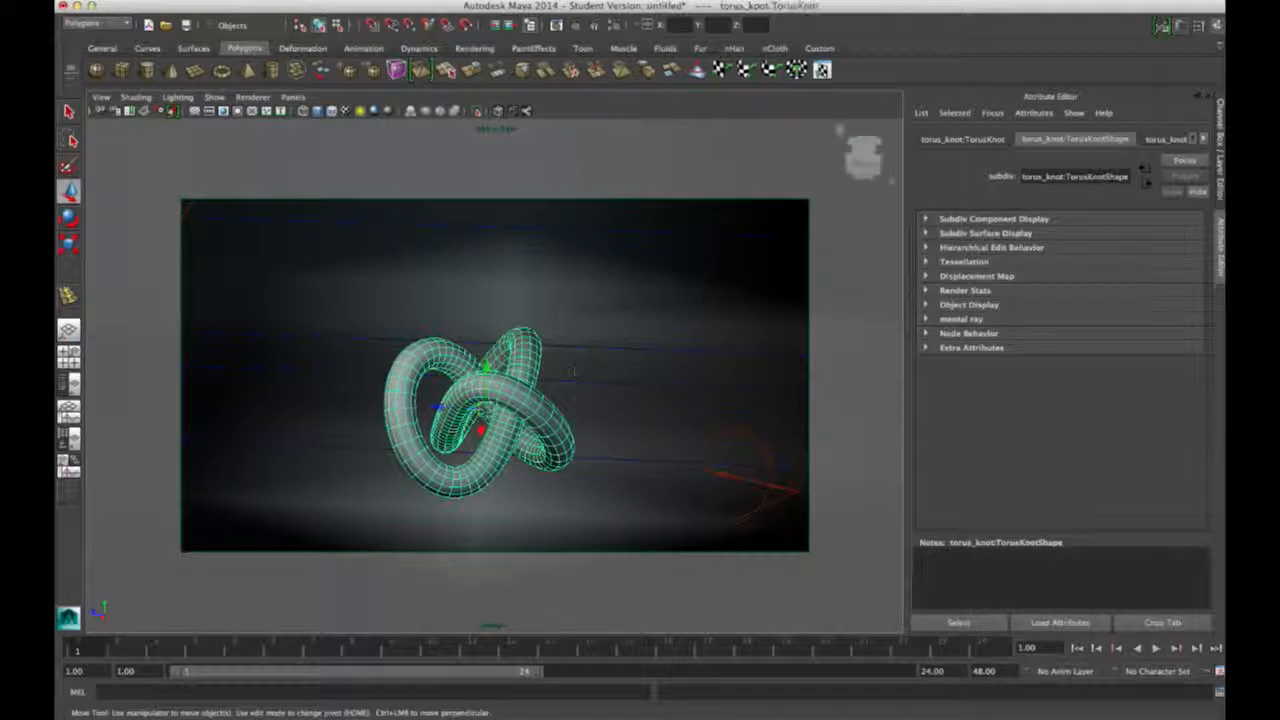
left_click(1205, 140)
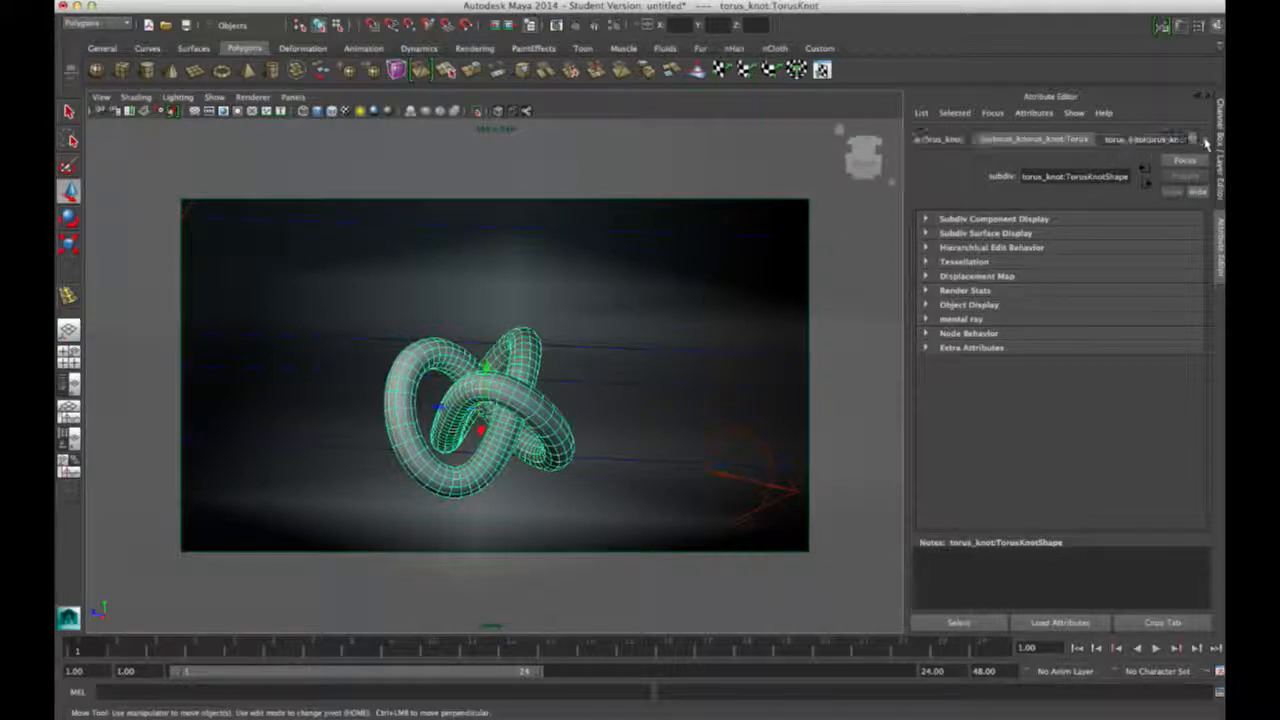
left_click(1146, 140)
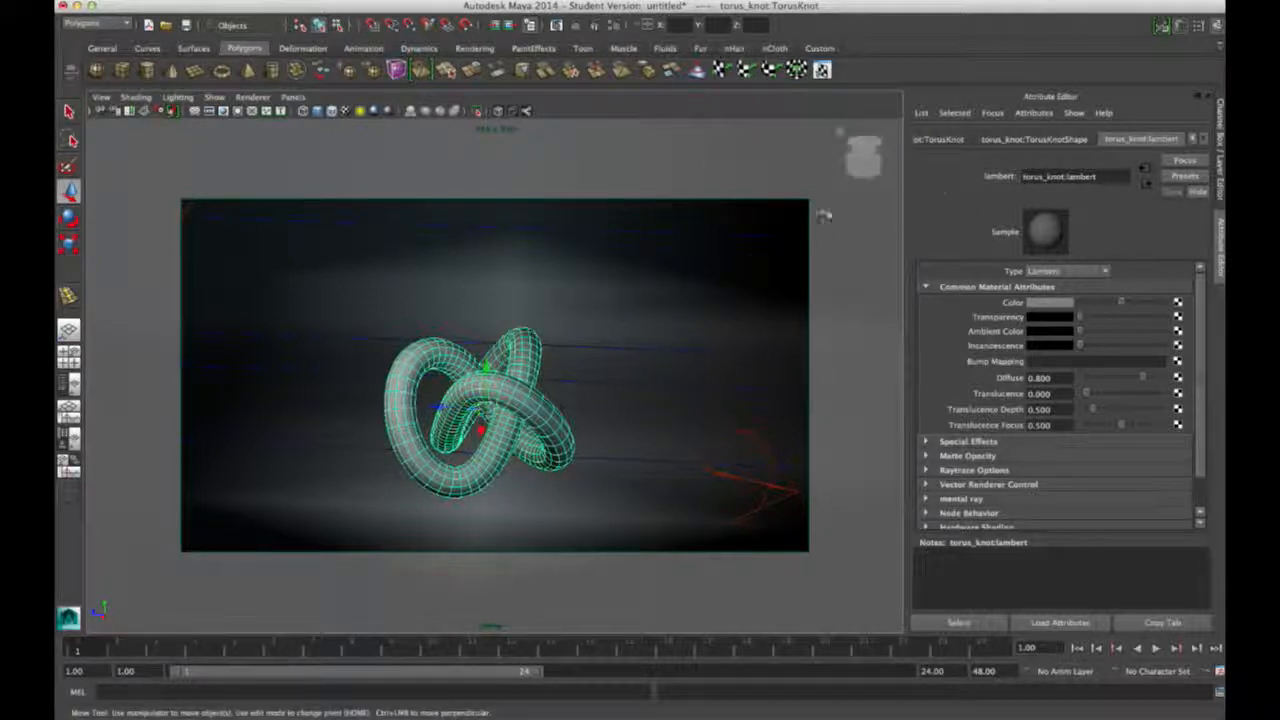
left_click(630, 322)
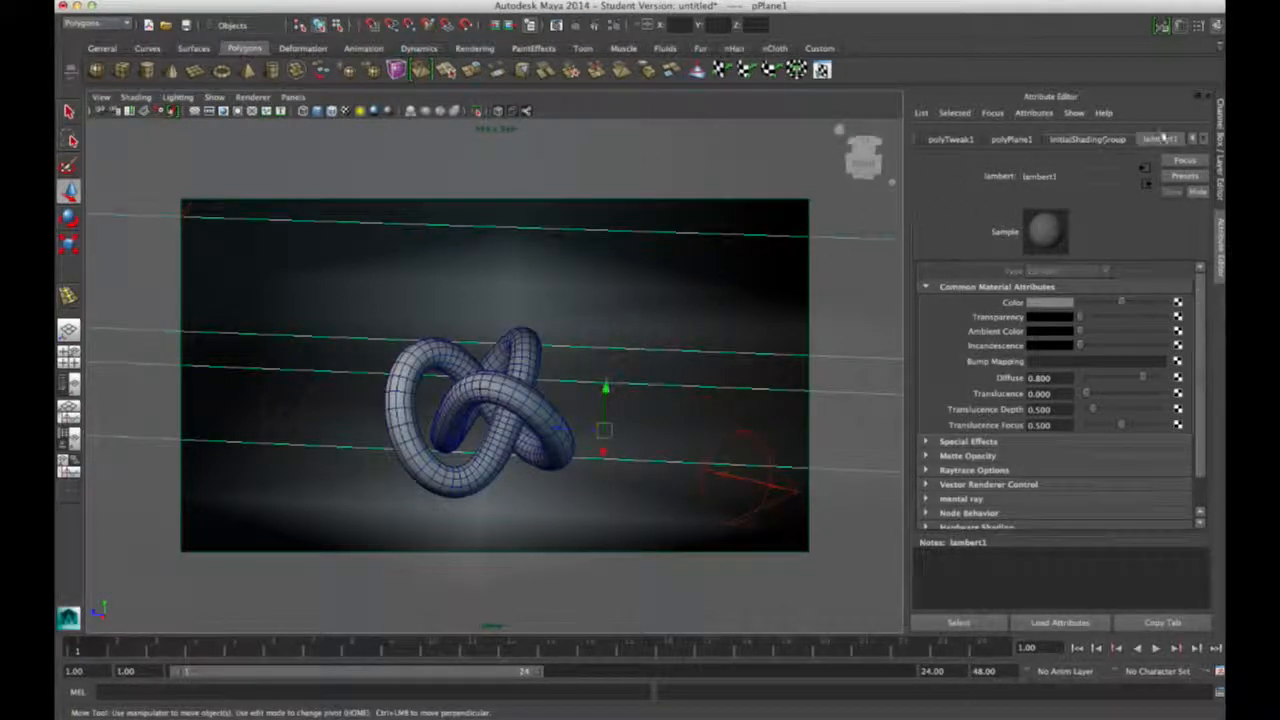
left_click(512, 388)
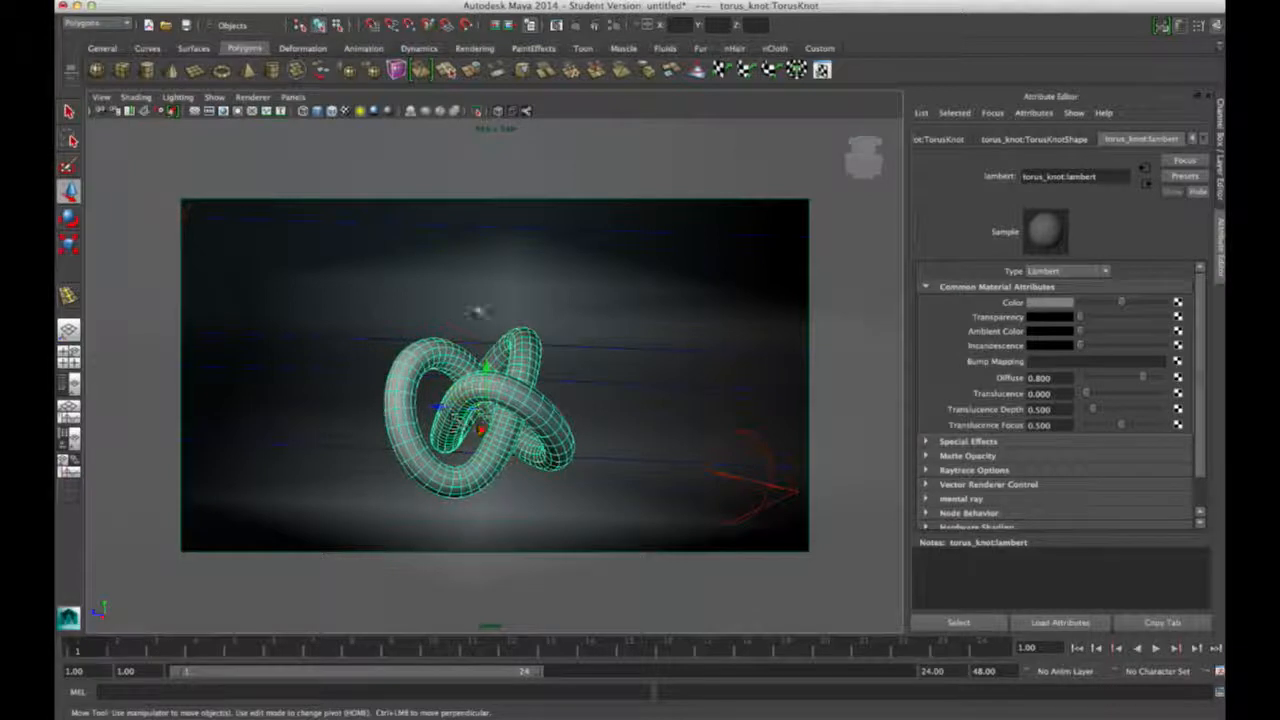
Step: Assign a new Lambert material to the torus knot from its right-click menu
right_click(504, 380)
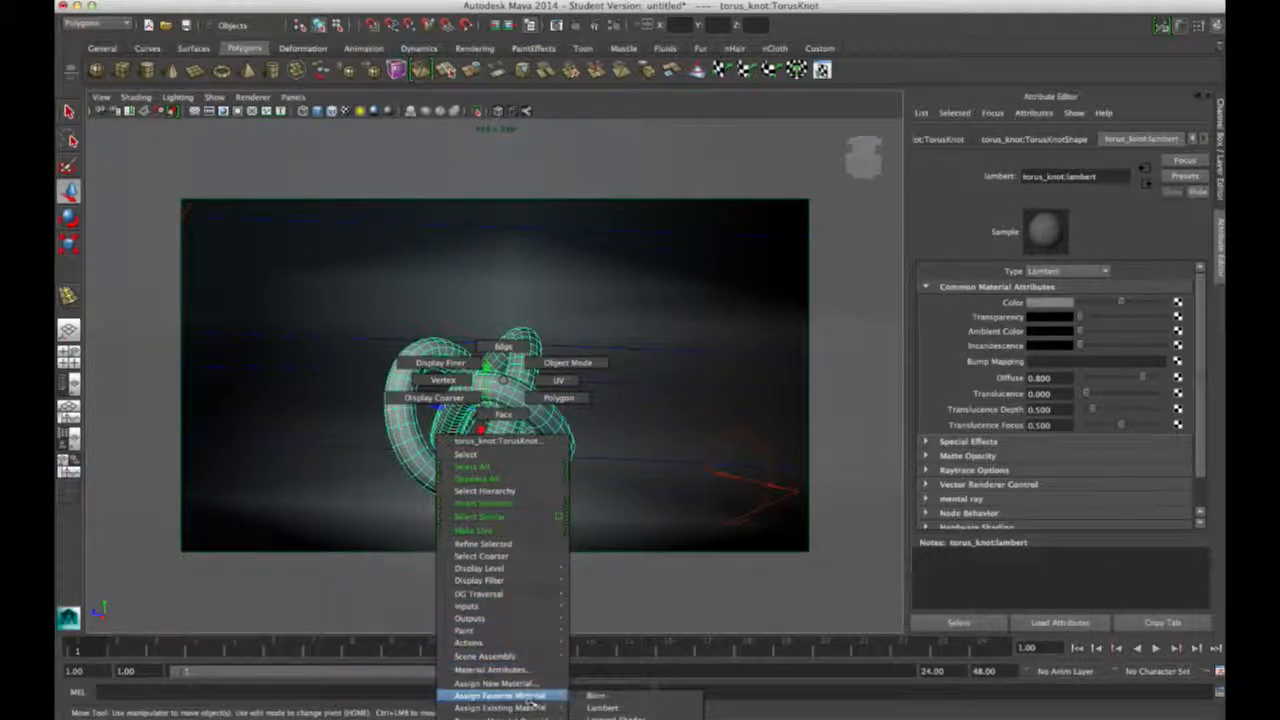
right_click_drag(503, 418, 504, 379)
right_click_drag(447, 257, 487, 540)
left_click_drag(451, 337, 272, 82)
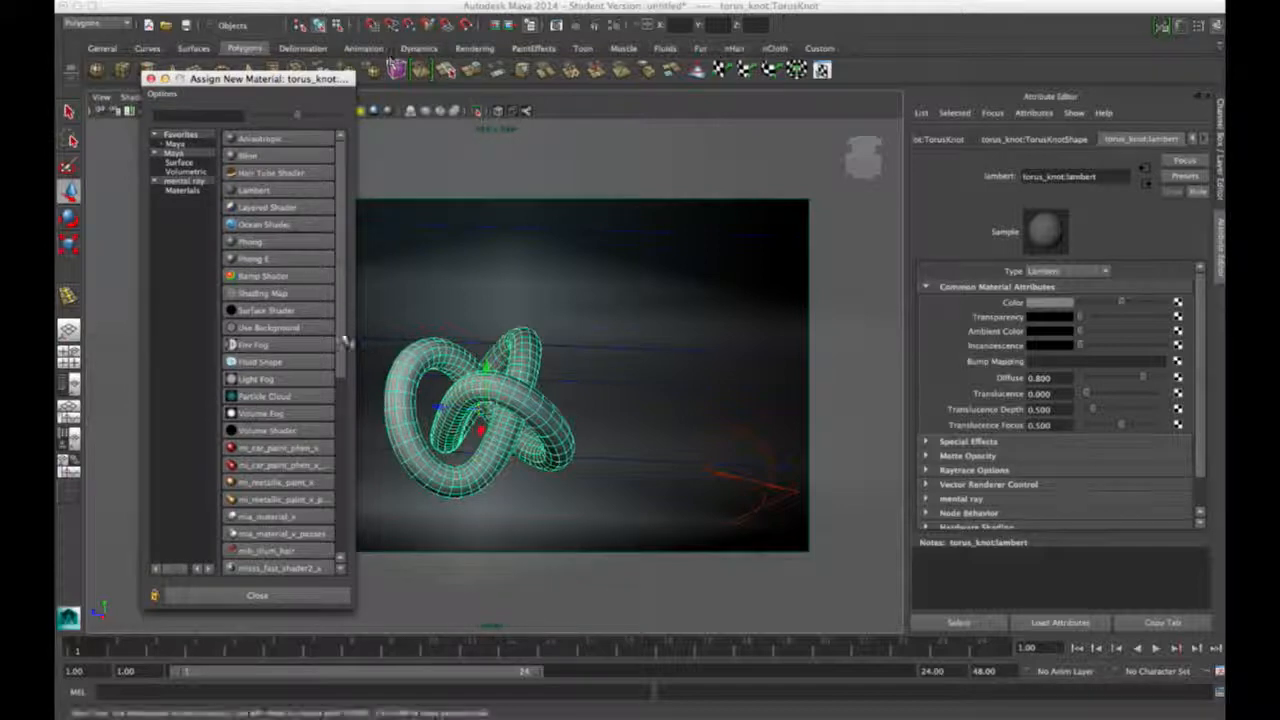
left_click_drag(306, 80, 298, 73)
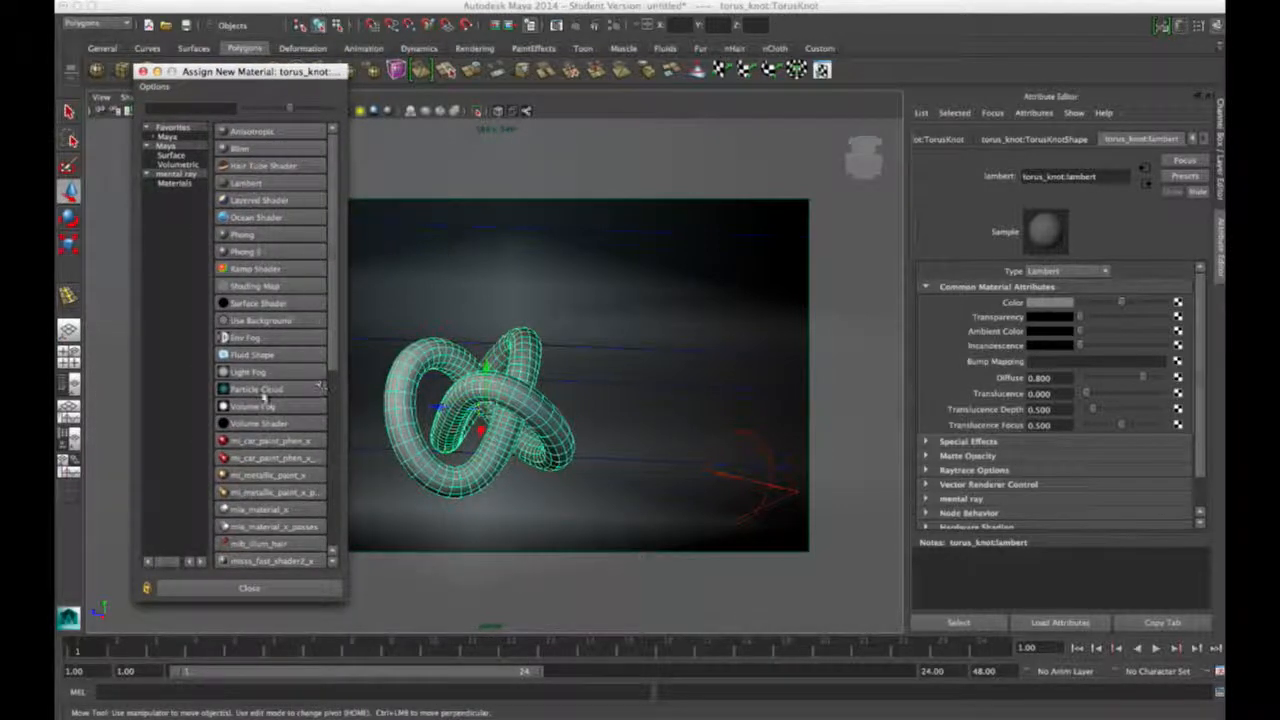
left_click(243, 182)
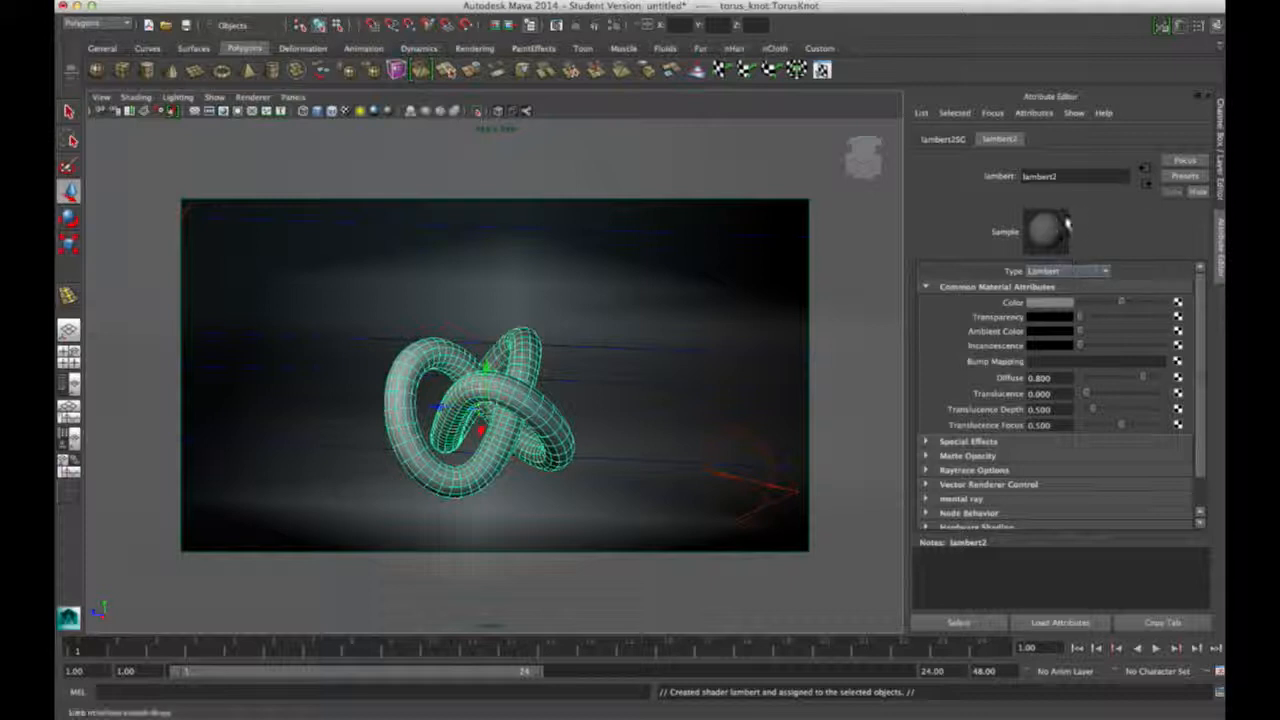
Step: Rename lambert2 to 'Torus', keeping the material type as Lambert
left_click(1075, 176)
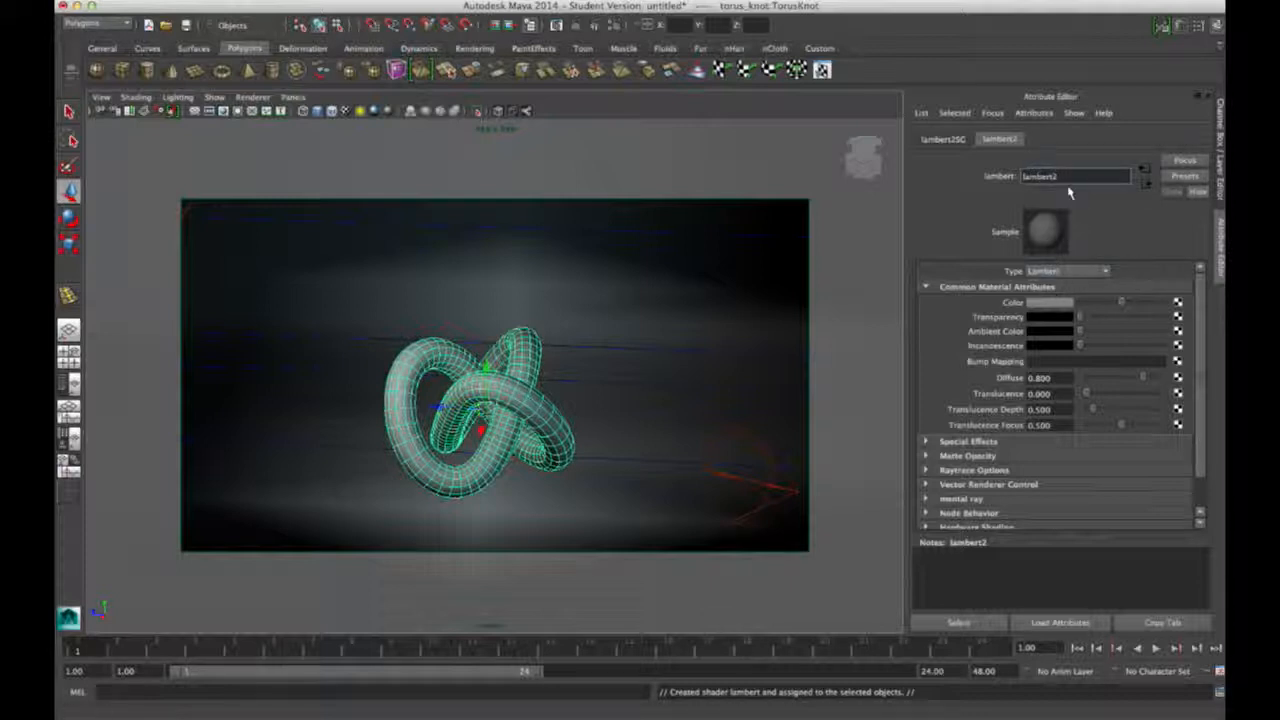
left_click_drag(1072, 177, 892, 167)
type("Torus")
key("Return")
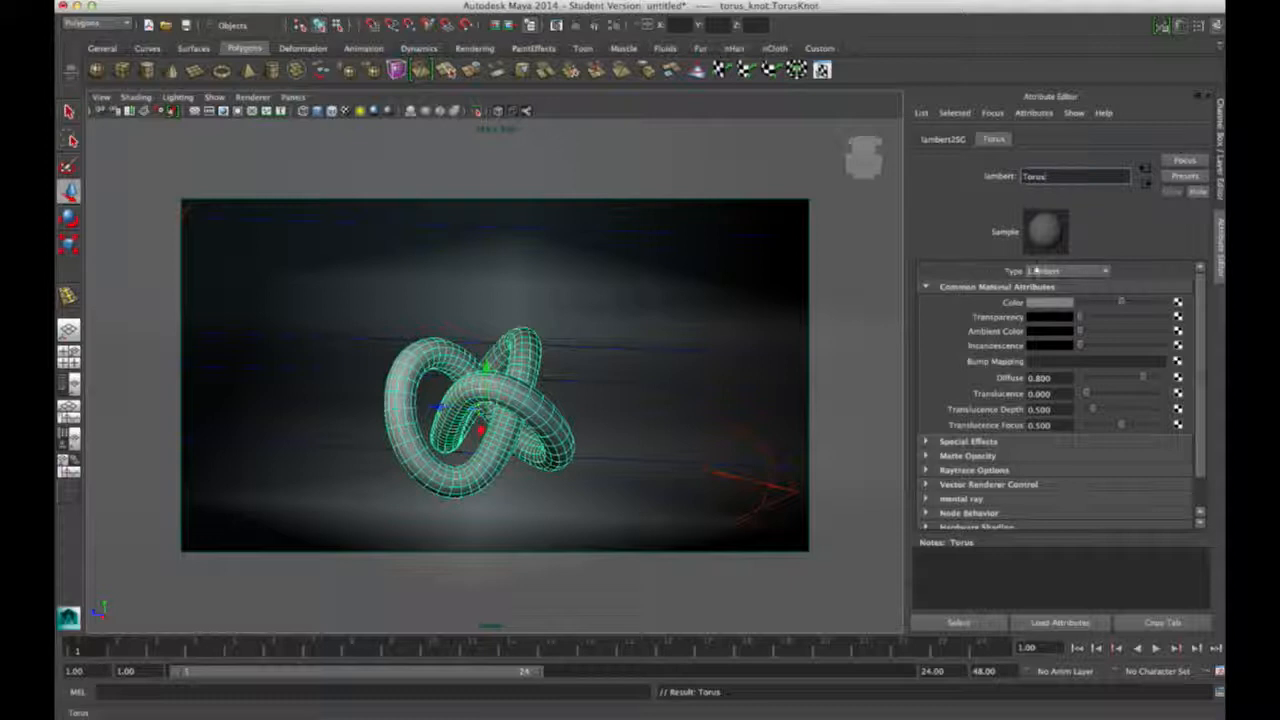
left_click(1095, 272)
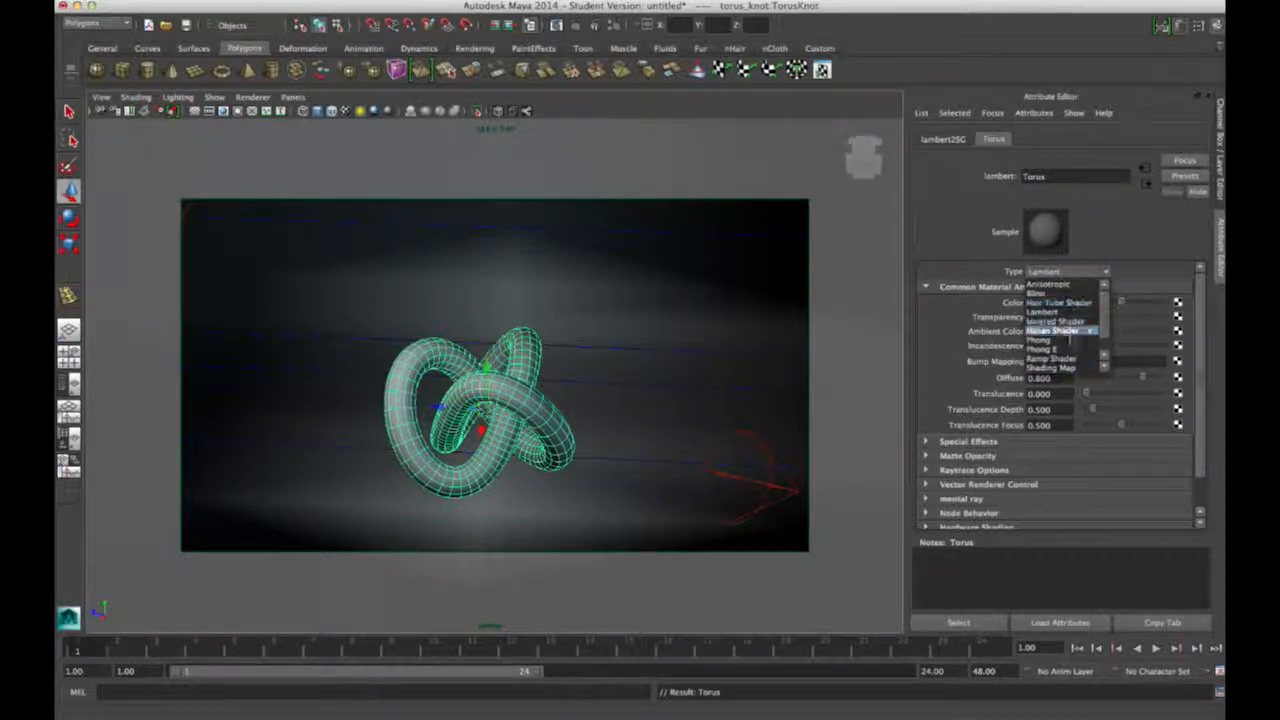
left_click(1107, 273)
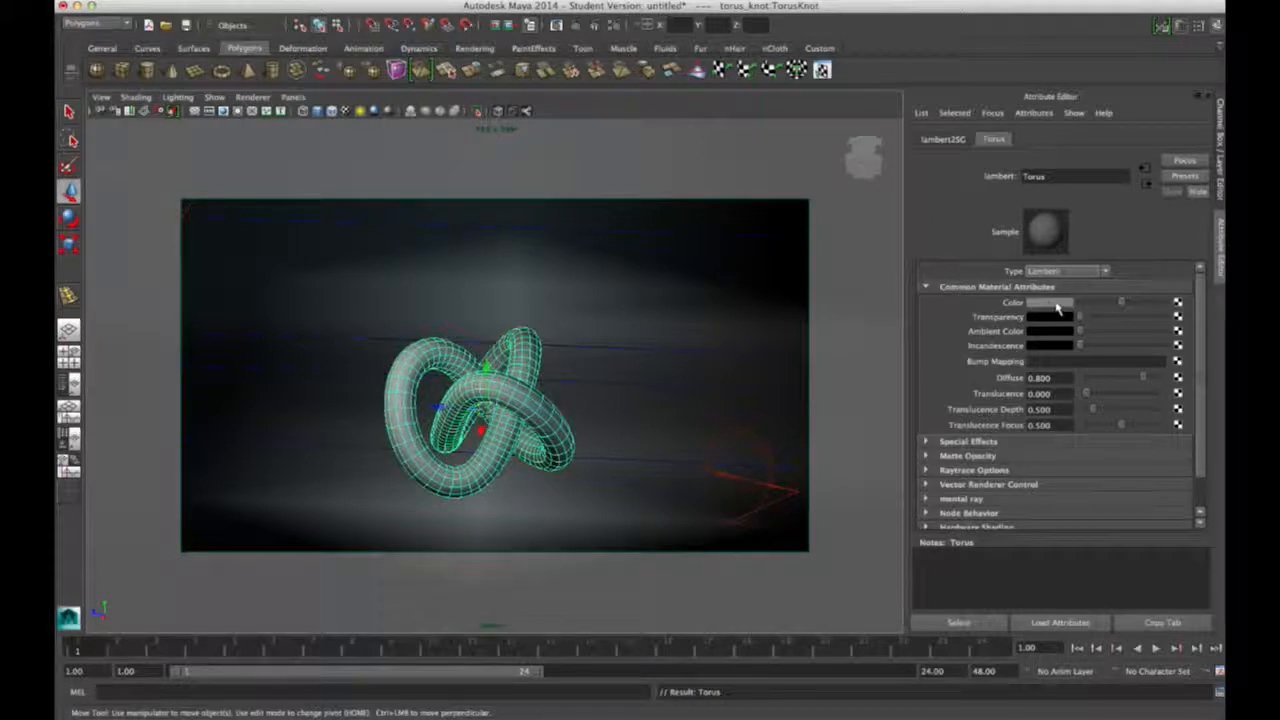
Step: Set the Torus material's Color to a muted green and render a preview of the knot
left_click(1048, 303)
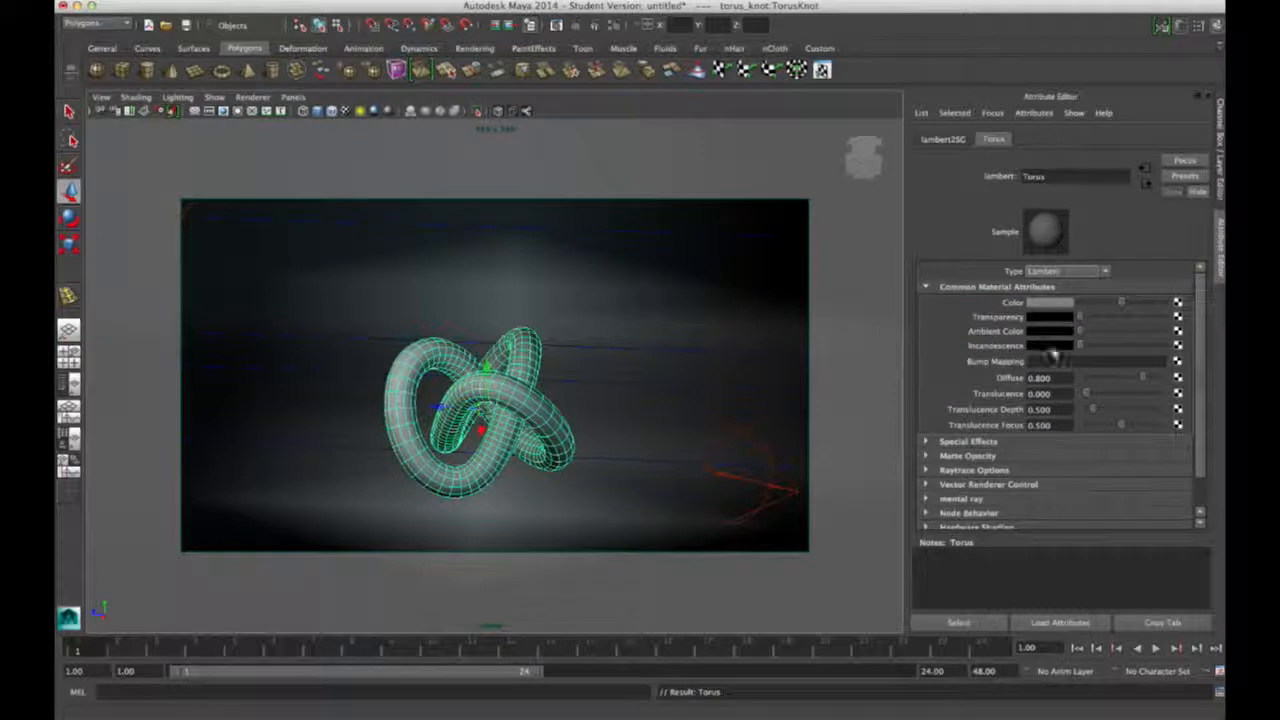
left_click(1055, 295)
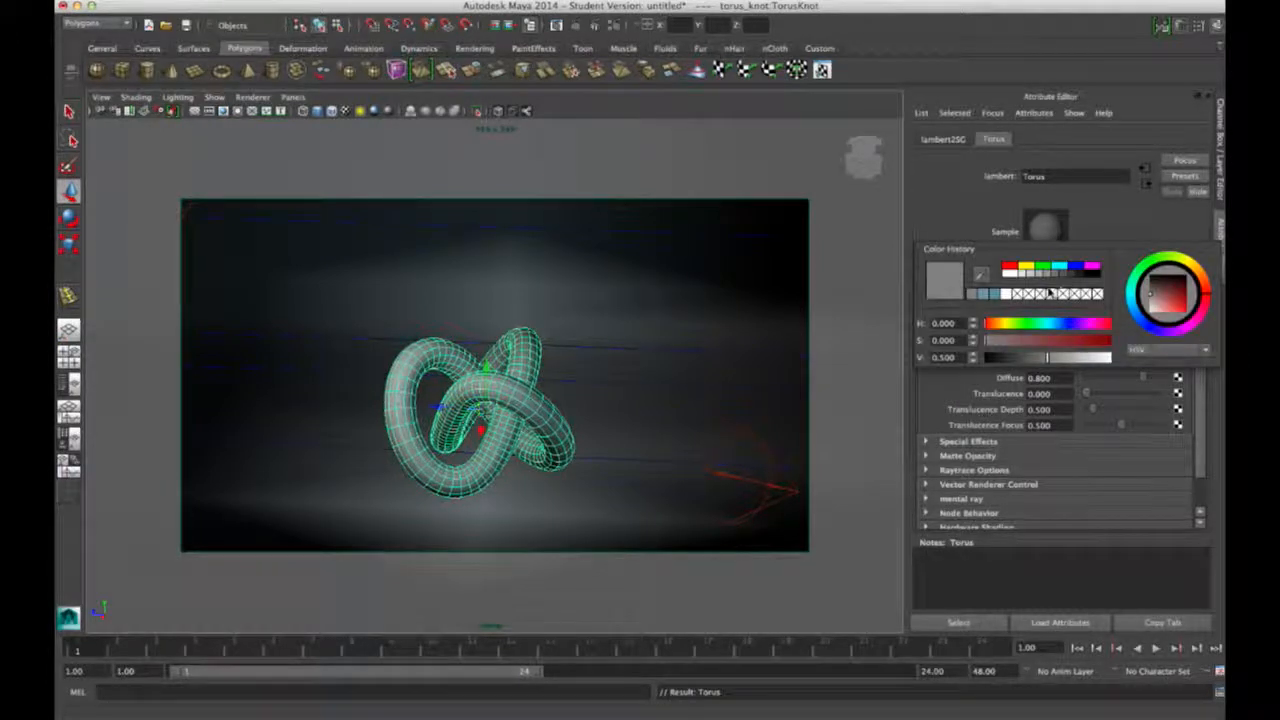
left_click(1150, 288)
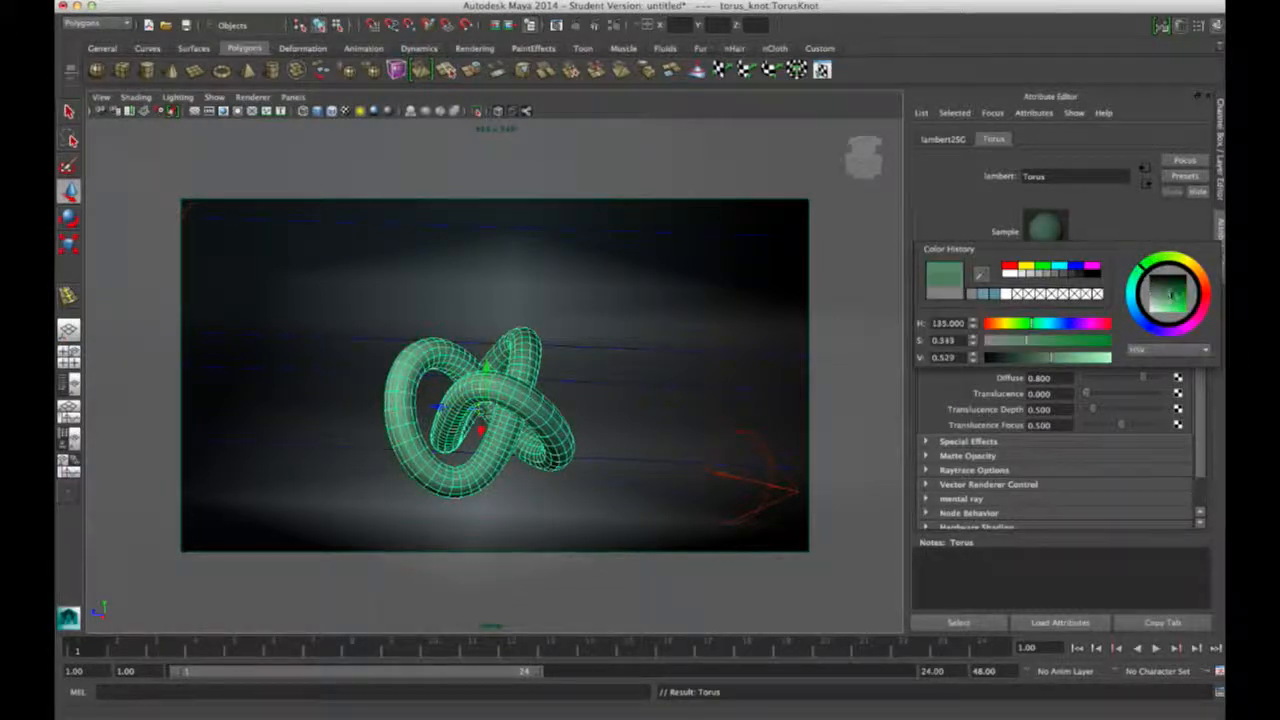
mouse_move(1170, 300)
left_mouse_down()
mouse_move(1160, 312)
mouse_move(1161, 298)
left_mouse_up()
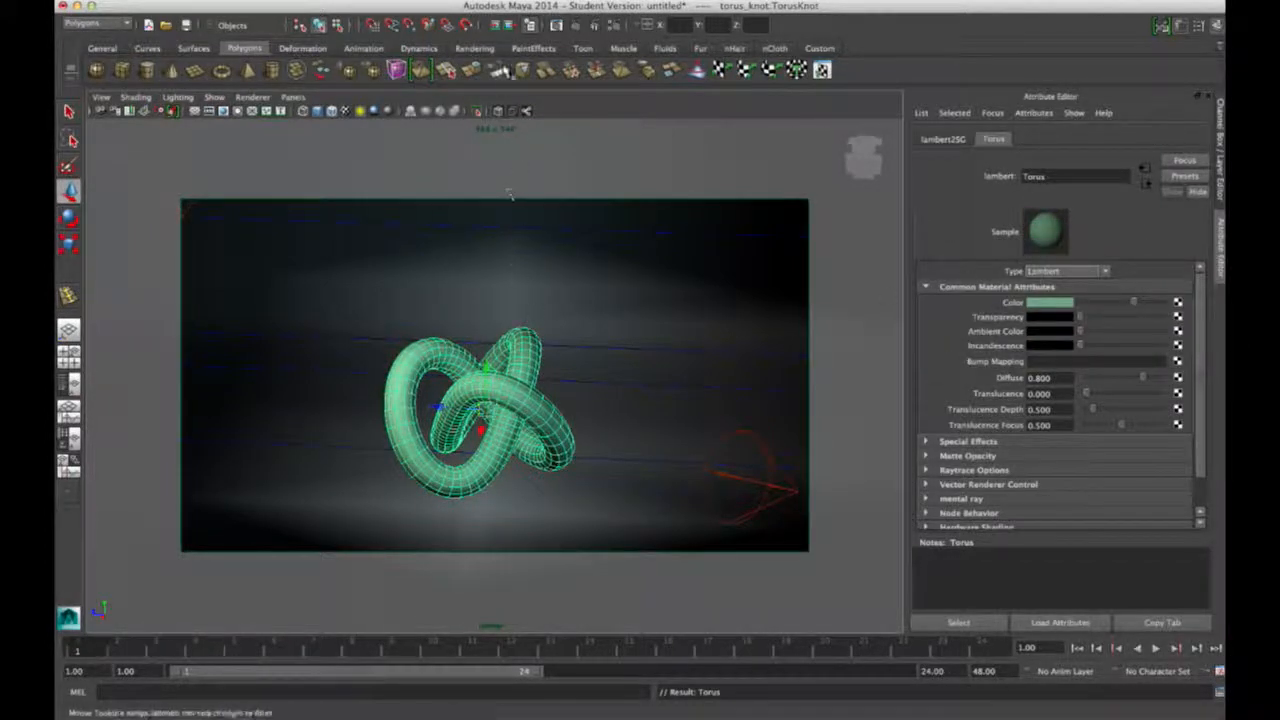
left_click(575, 30)
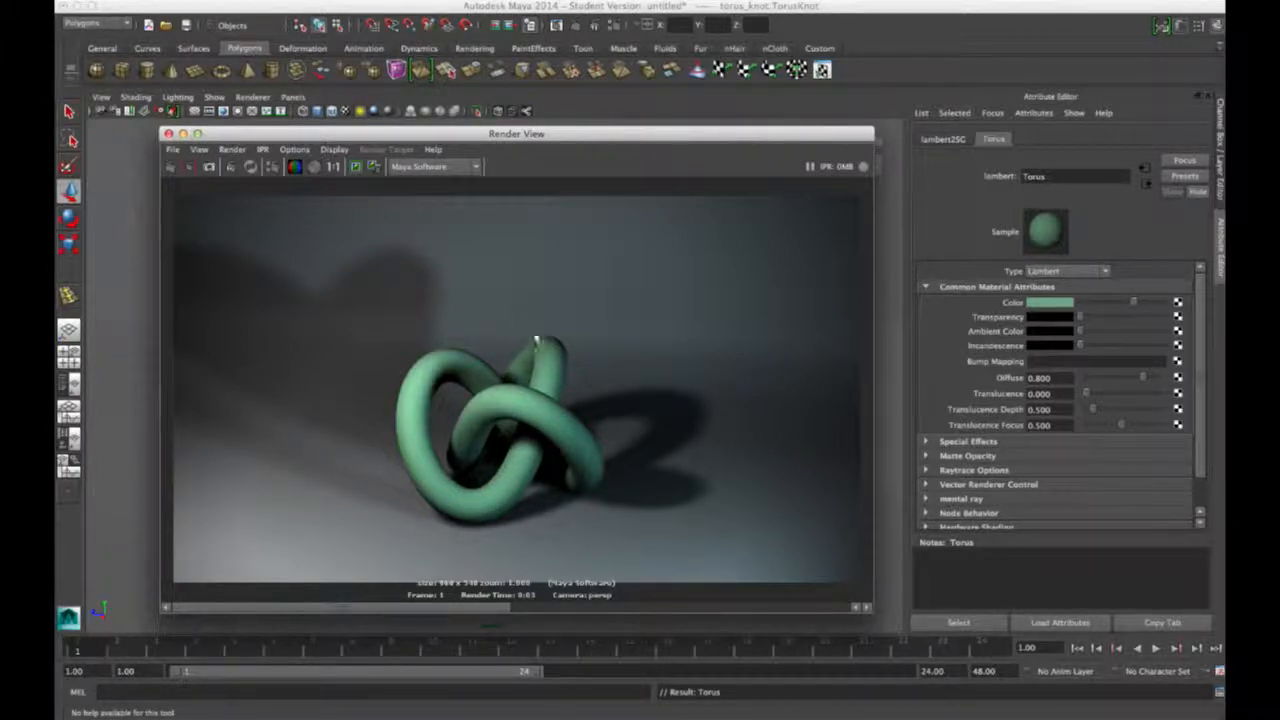
Step: Set the spotlight's Intensity to 12 and test-render the scene
left_click(169, 133)
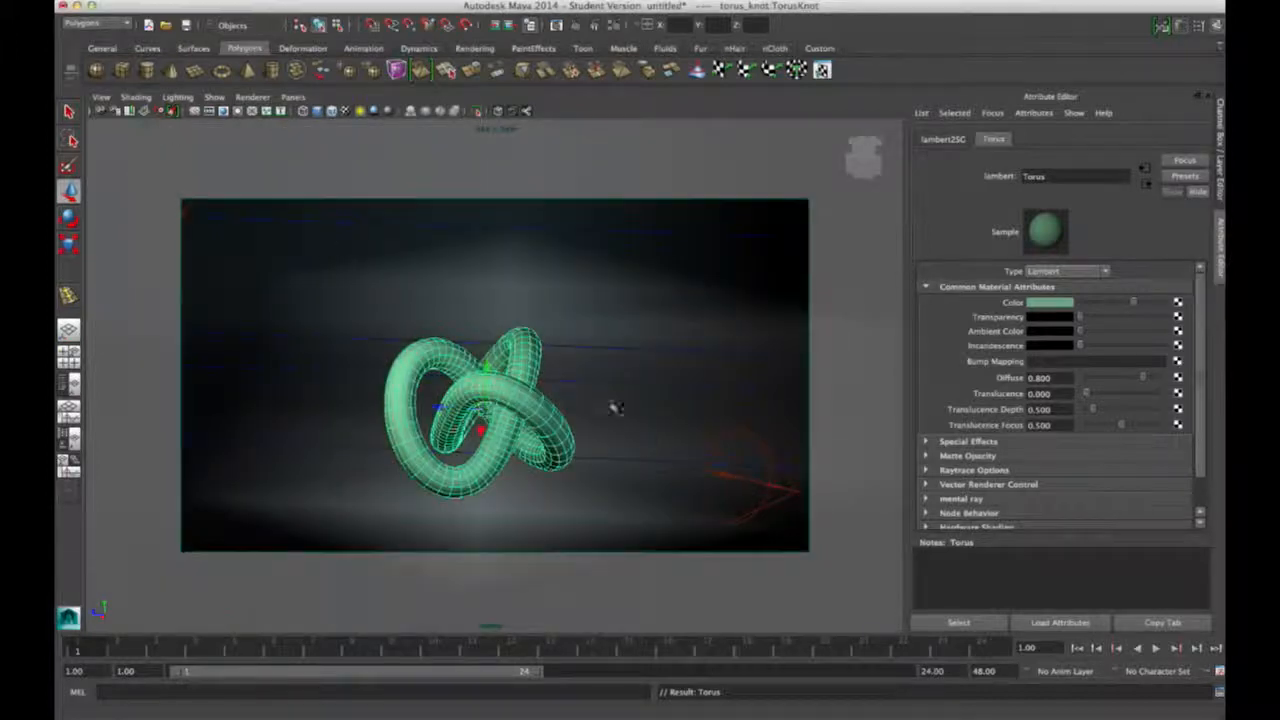
left_click(778, 463)
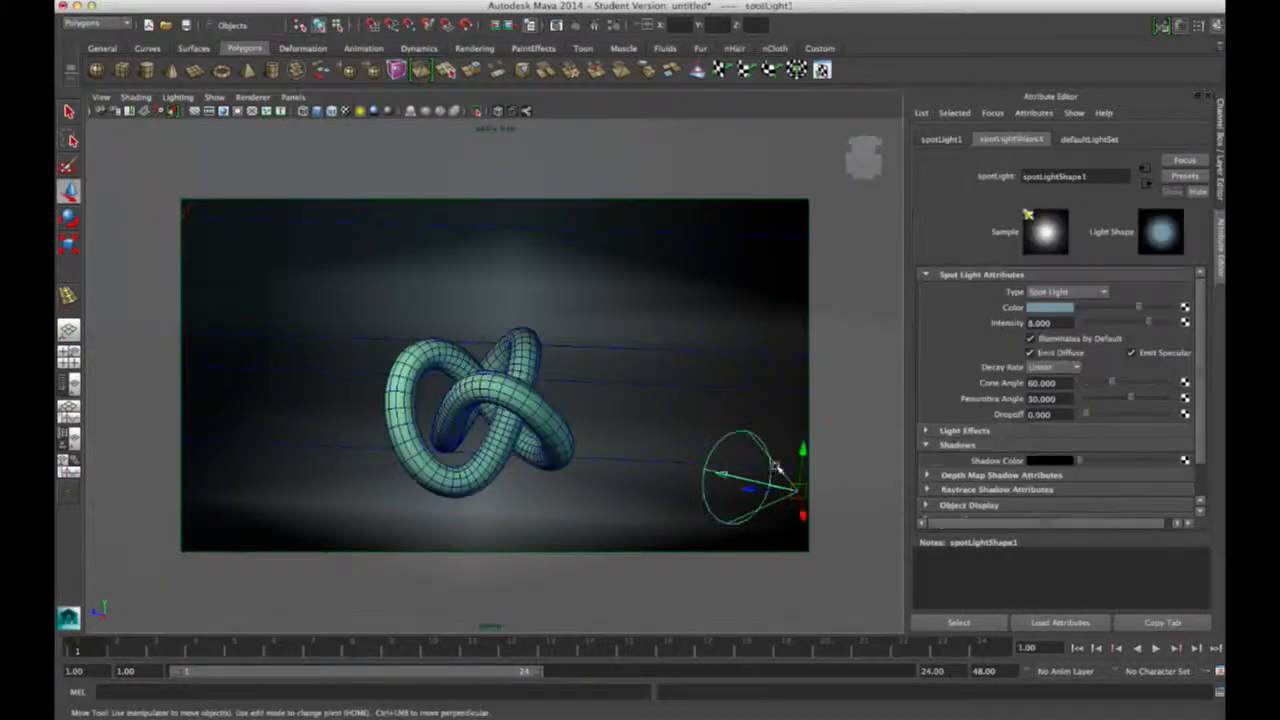
type("12")
key("Return")
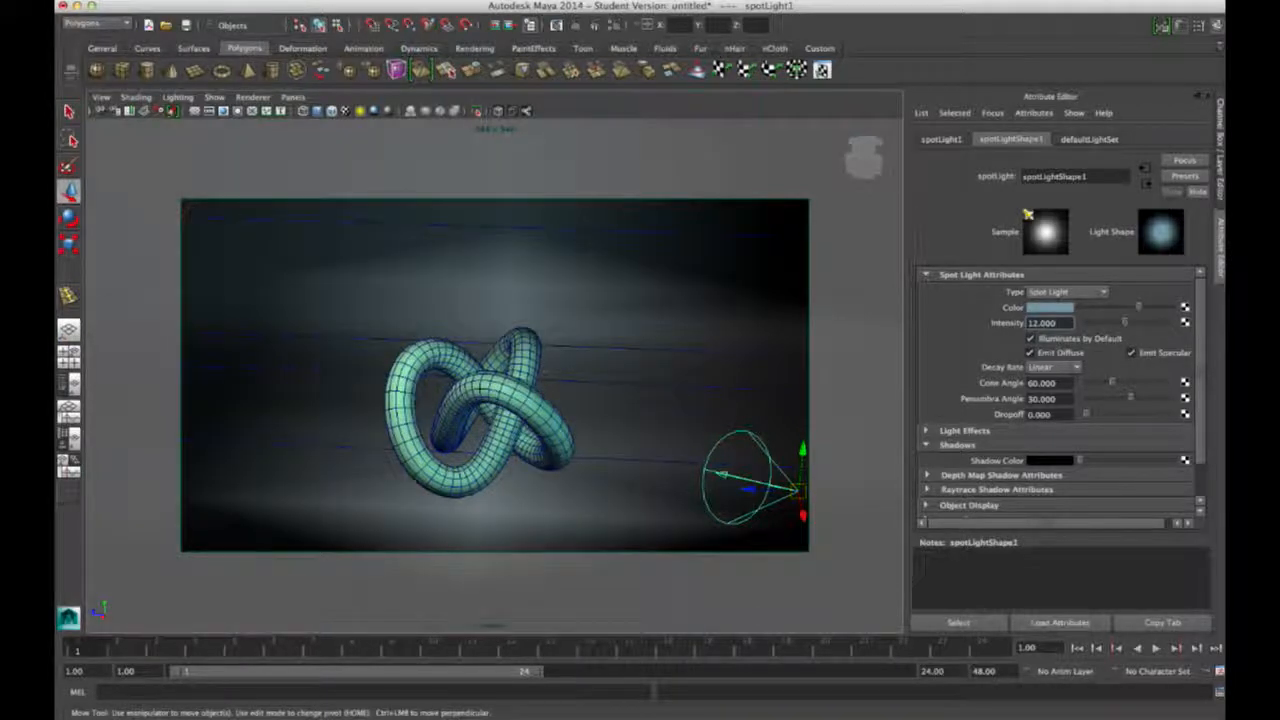
left_click(570, 24)
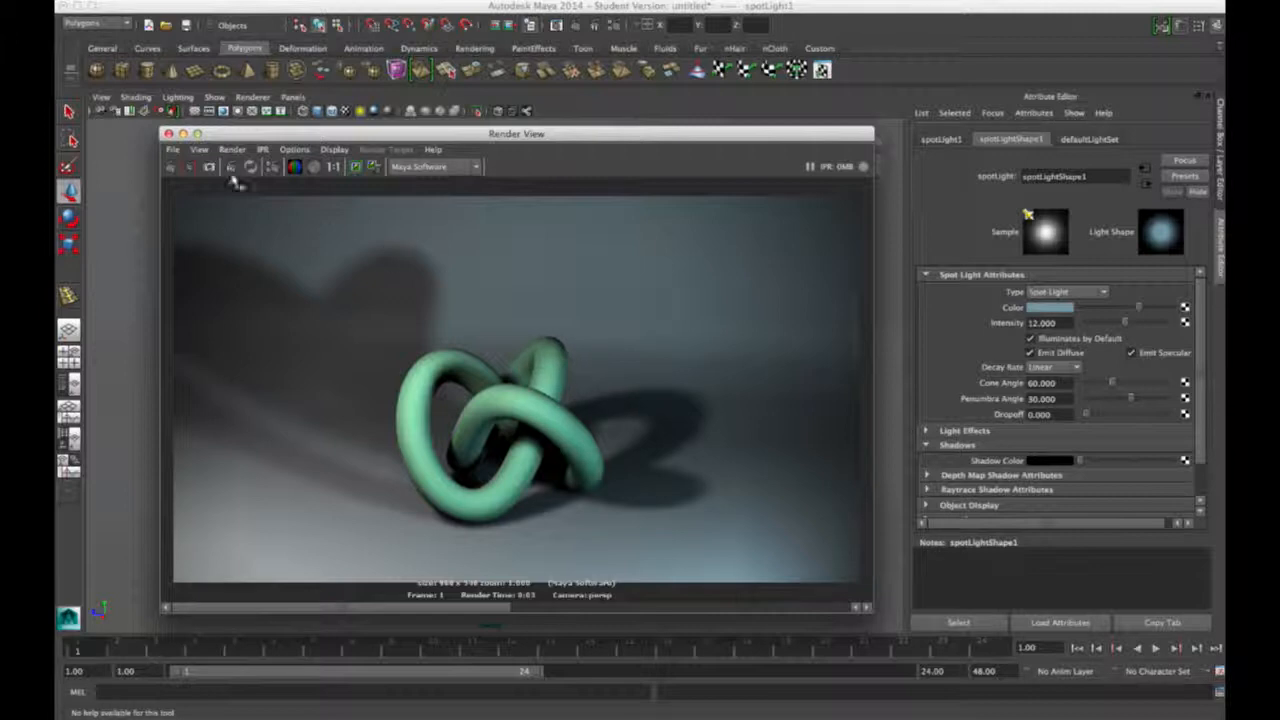
left_click(168, 133)
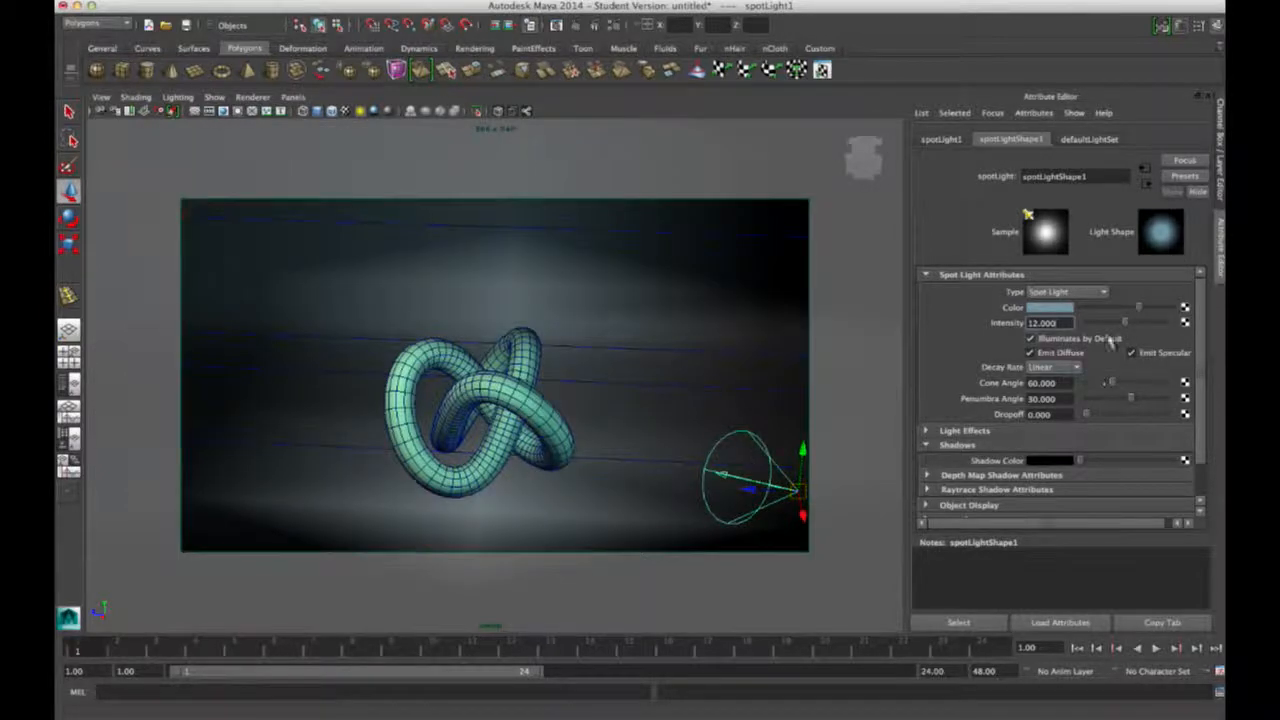
Step: Lower the spotlight Intensity to 9, then select the torus knot
double_click(1041, 323)
type("9")
key("Return")
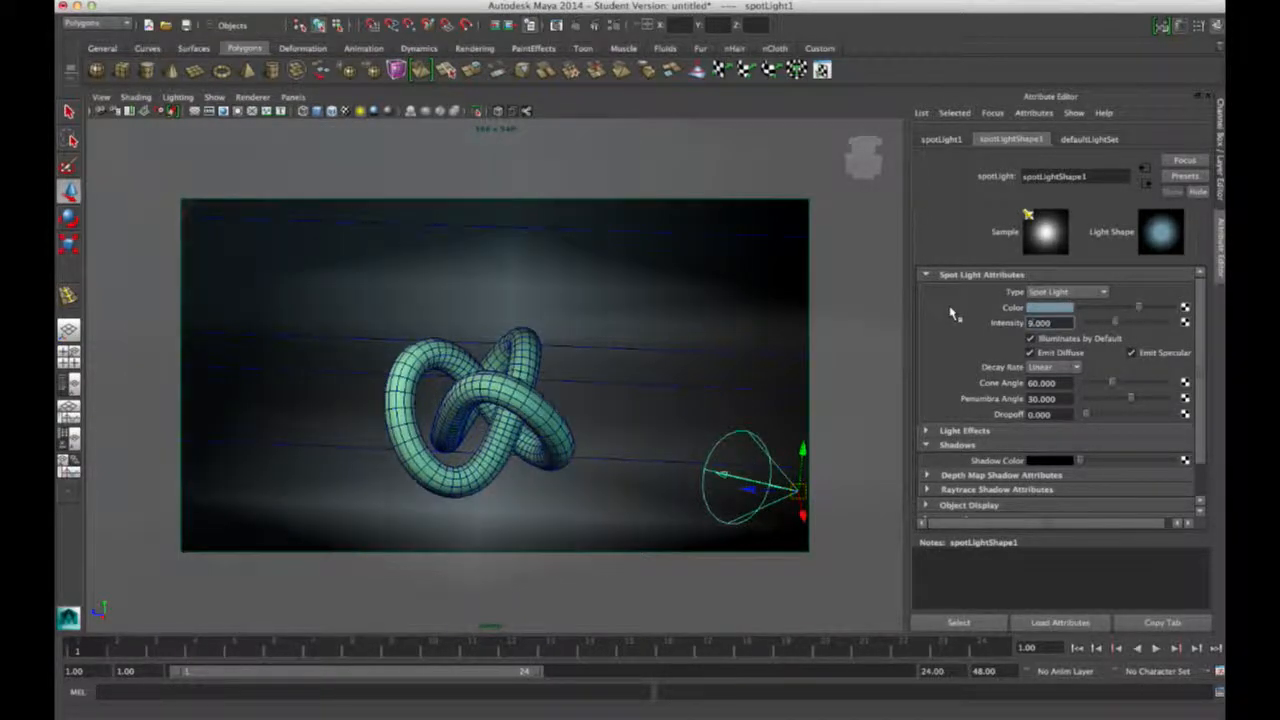
double_click(1045, 323)
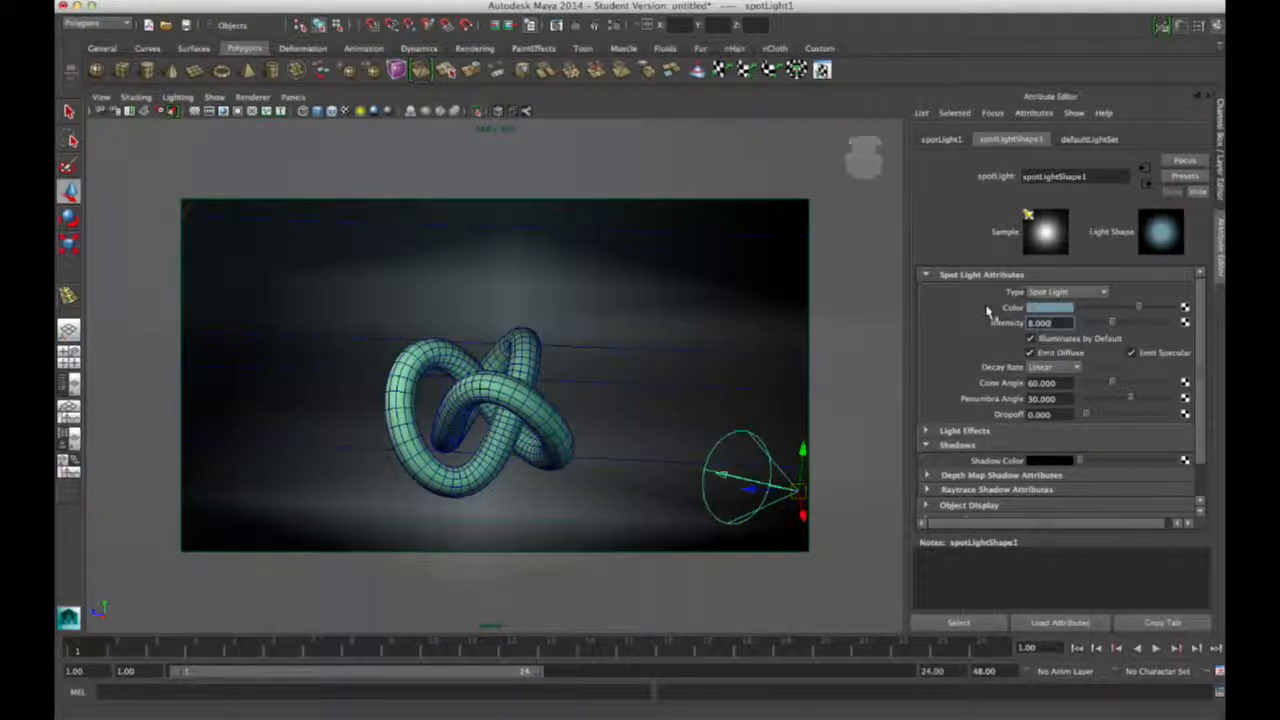
left_click(516, 392)
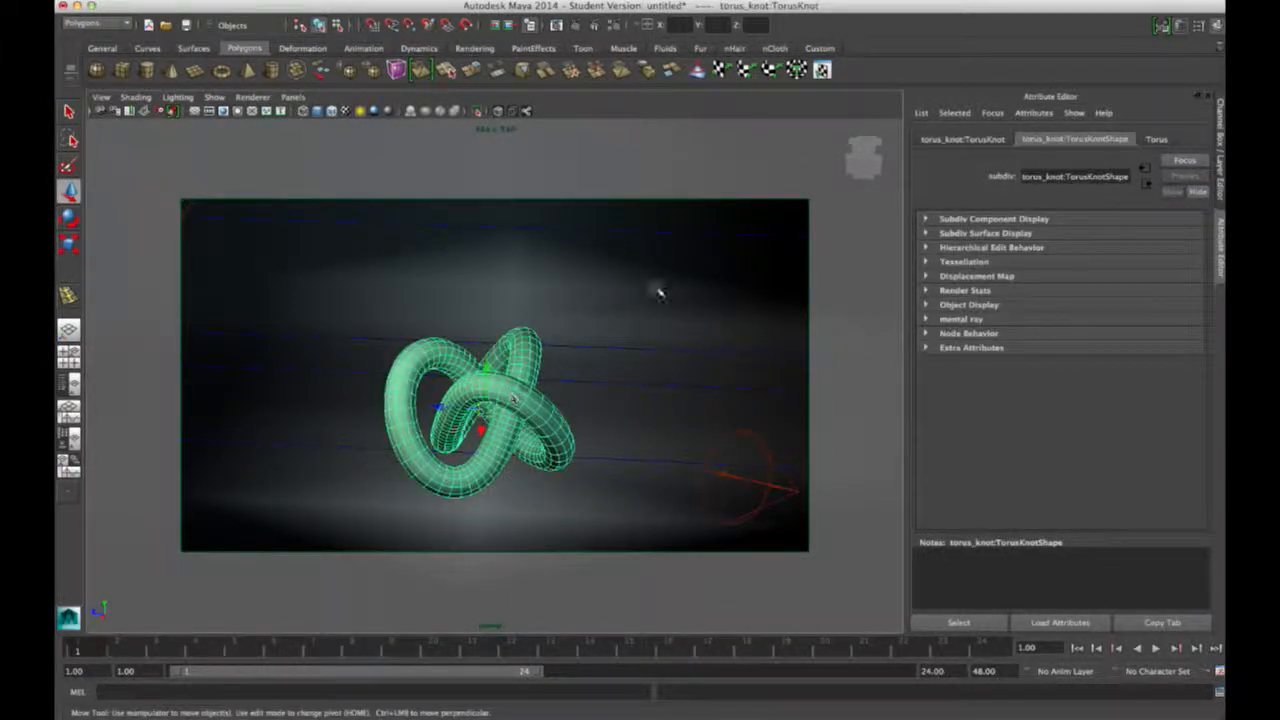
Step: Complete the knot's material name as 'TorusMaterial' in its attribute tab
left_click(1156, 139)
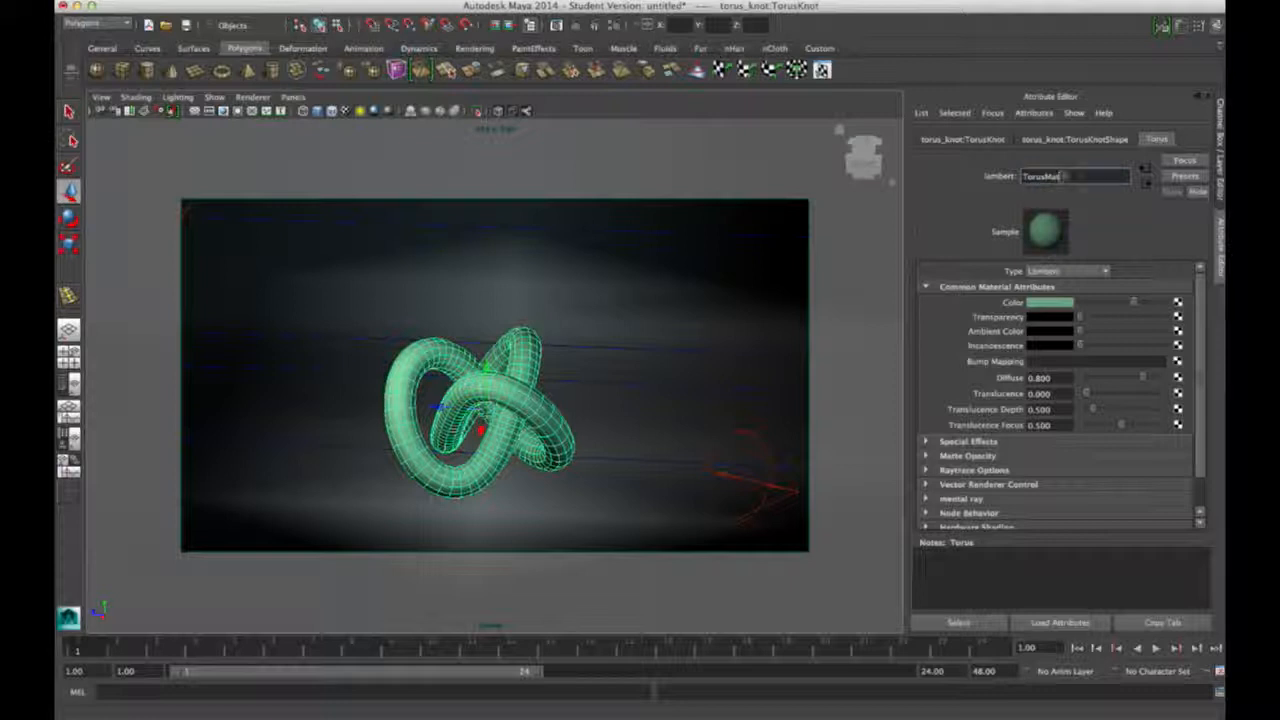
type("al")
key("Return")
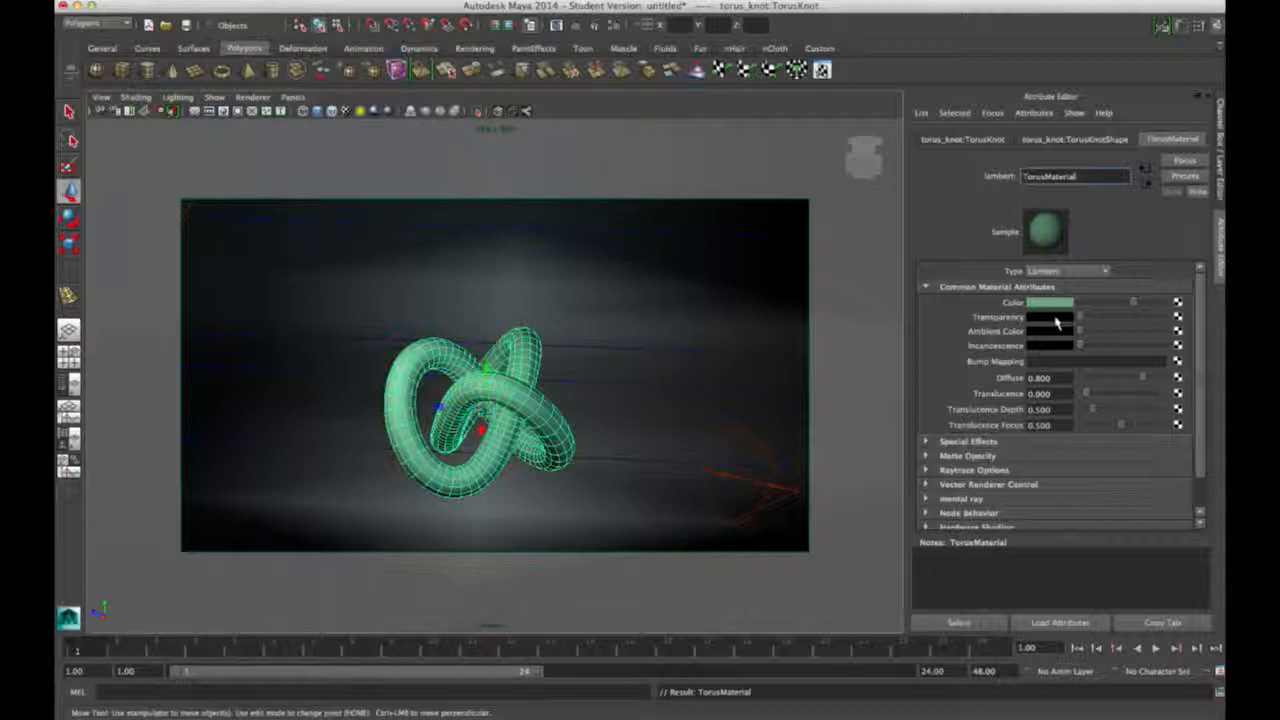
Step: Preview-render the knot, then raise TorusMaterial's Ambient Color from black to a dim grey
left_click(557, 25)
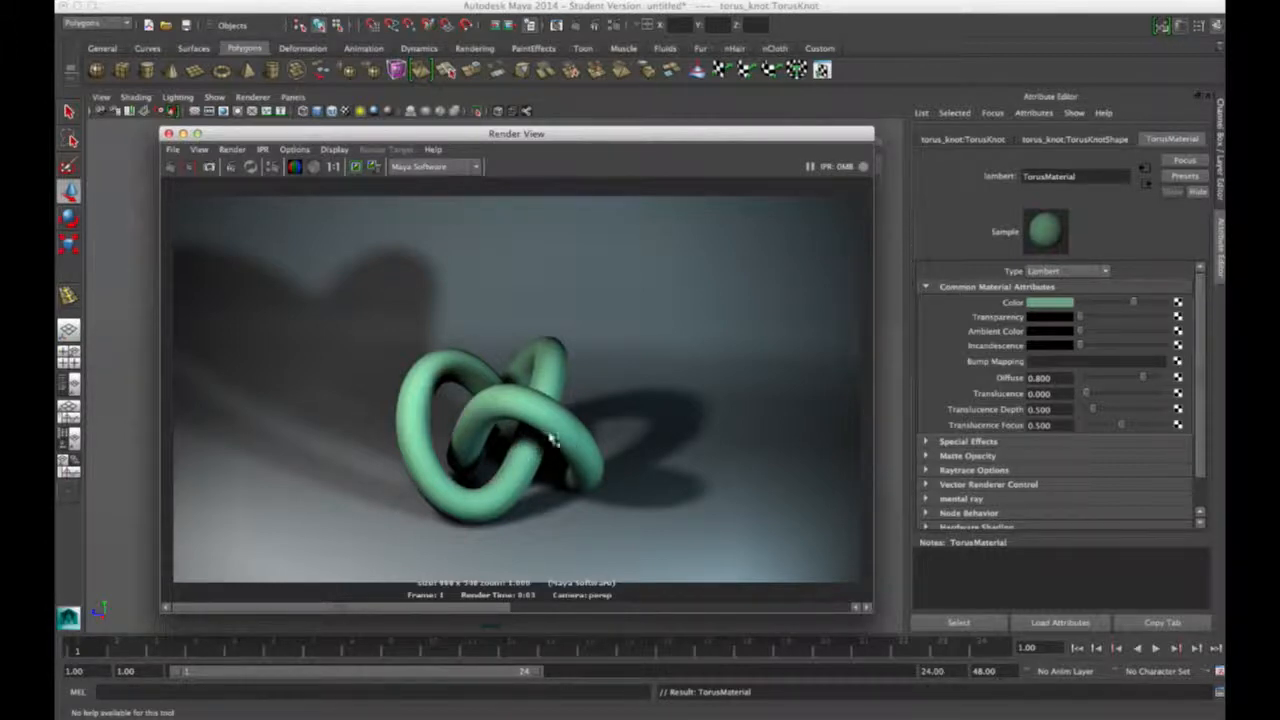
left_click(168, 134)
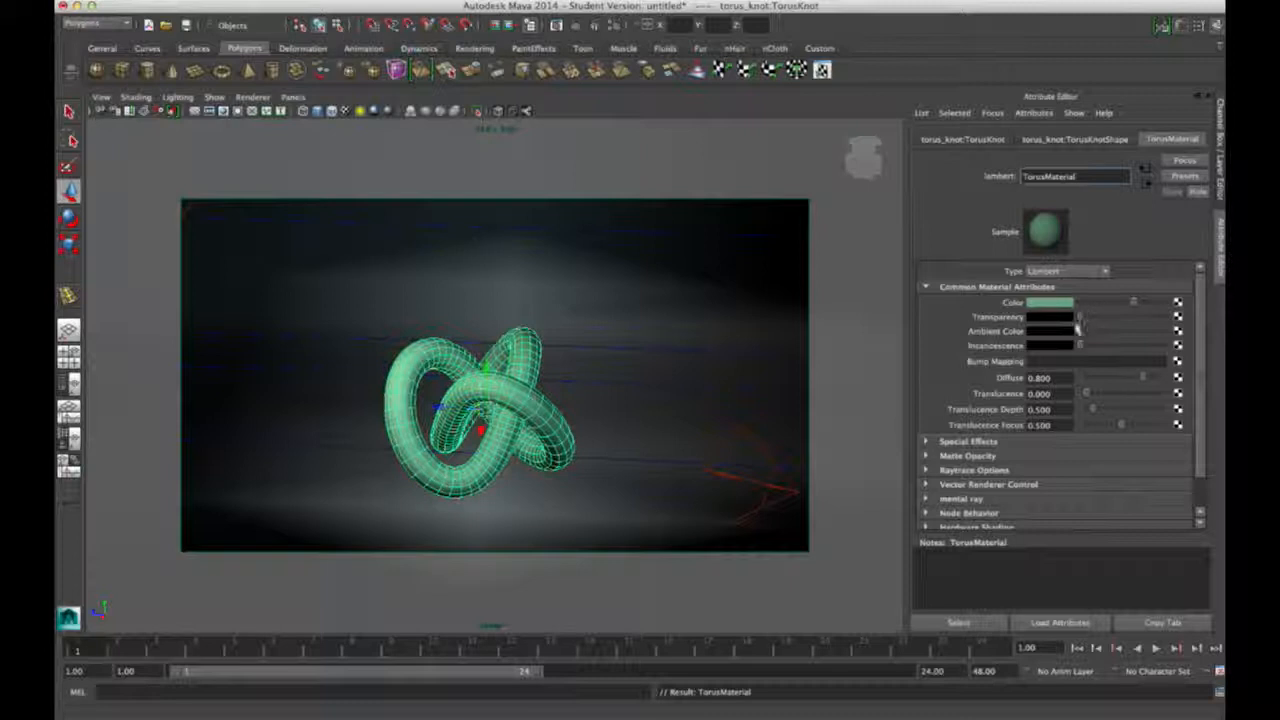
left_click_drag(1083, 334, 1118, 338)
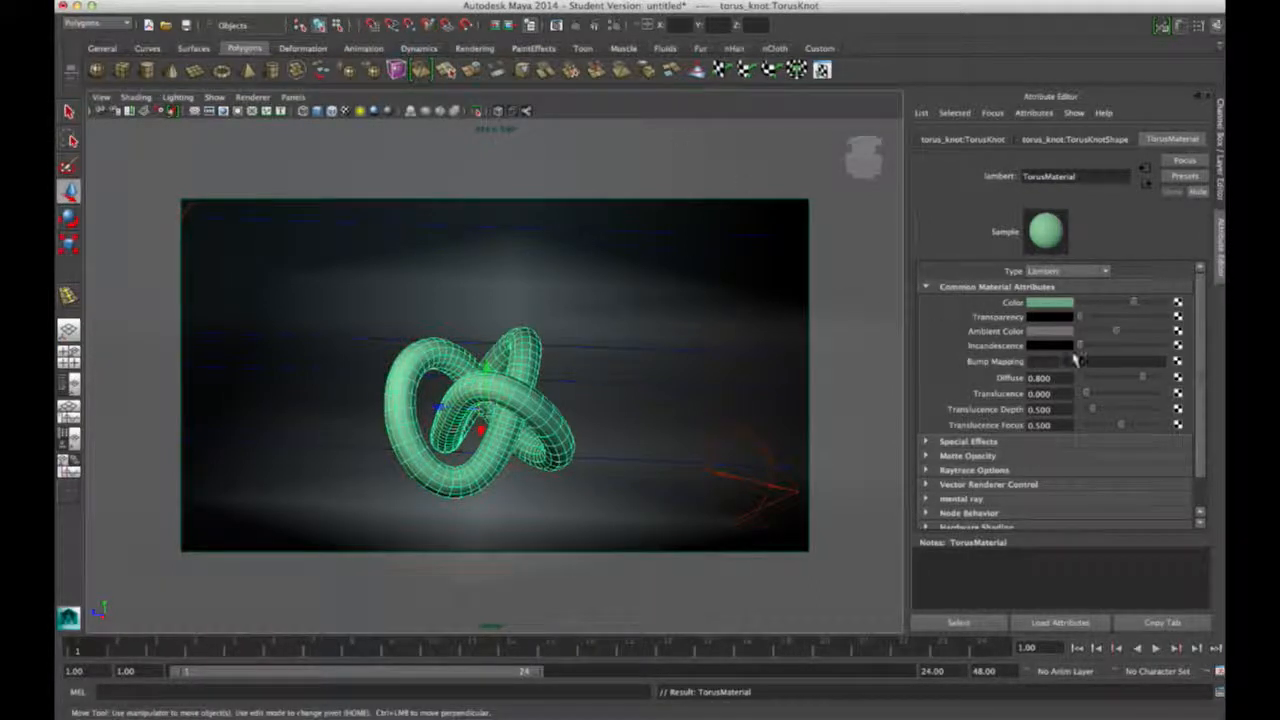
left_click_drag(1116, 337, 1108, 337)
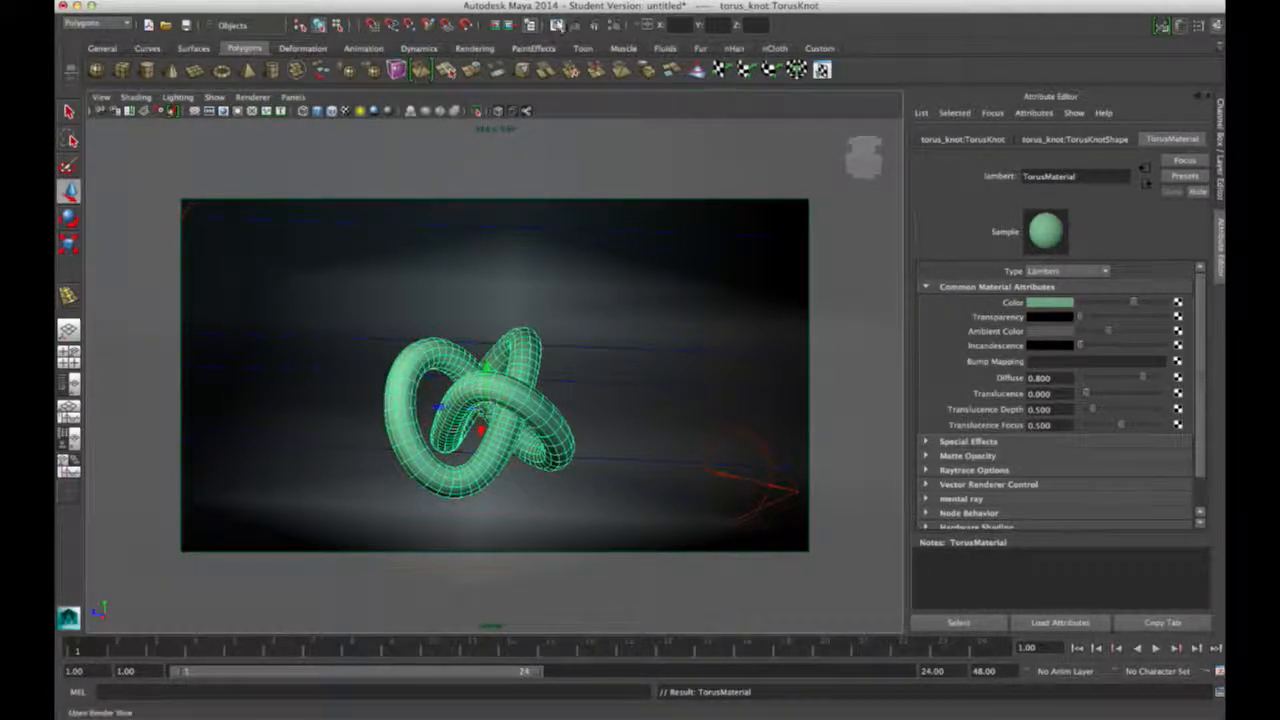
left_click(557, 25)
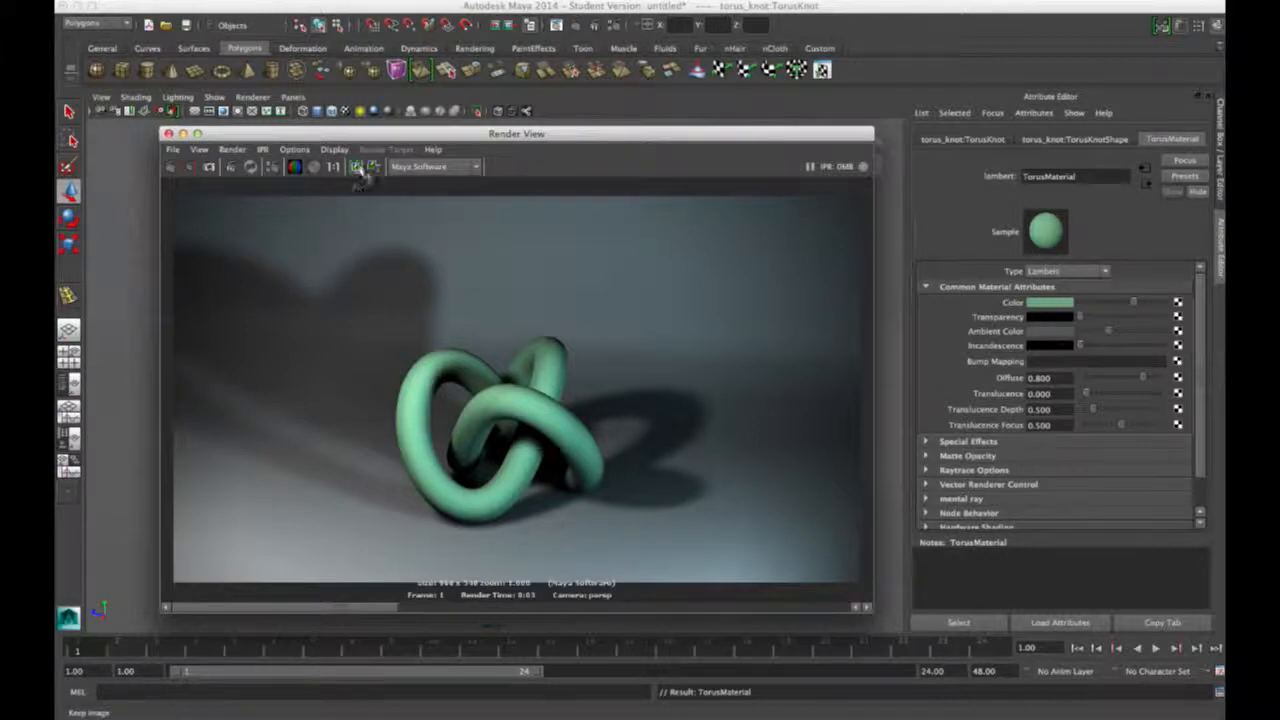
left_click(172, 168)
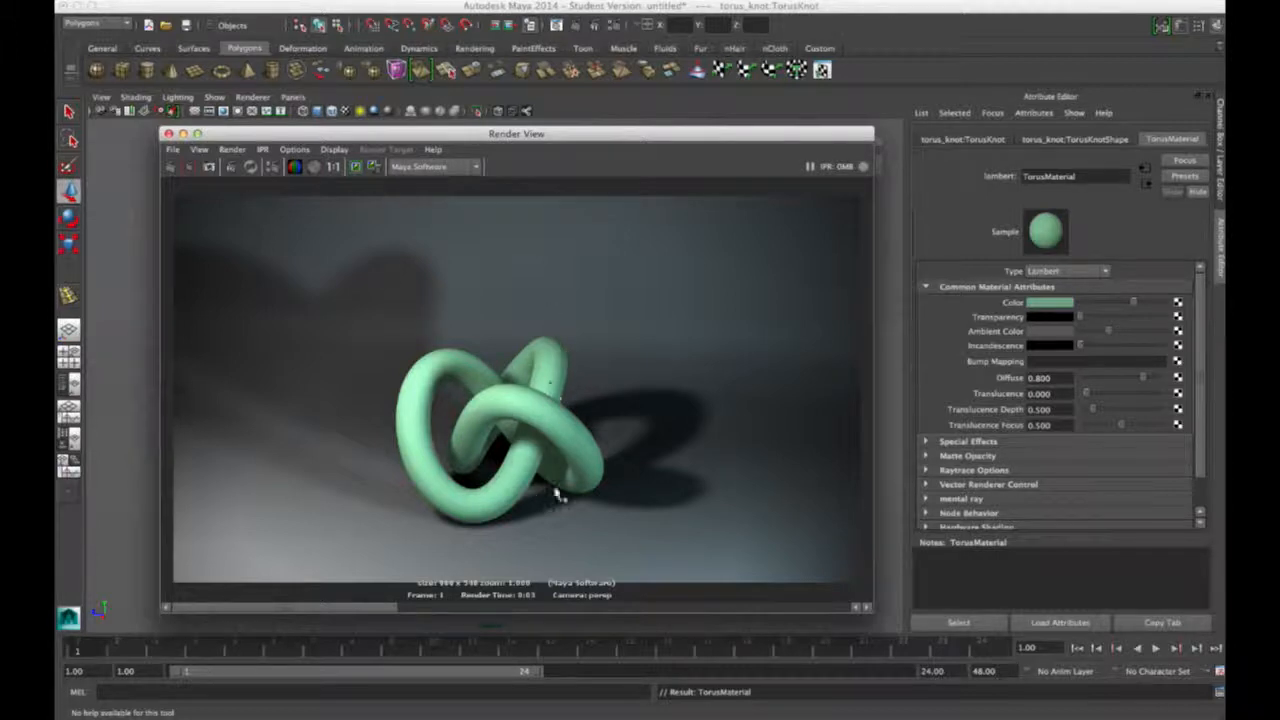
left_click_drag(283, 133, 242, 125)
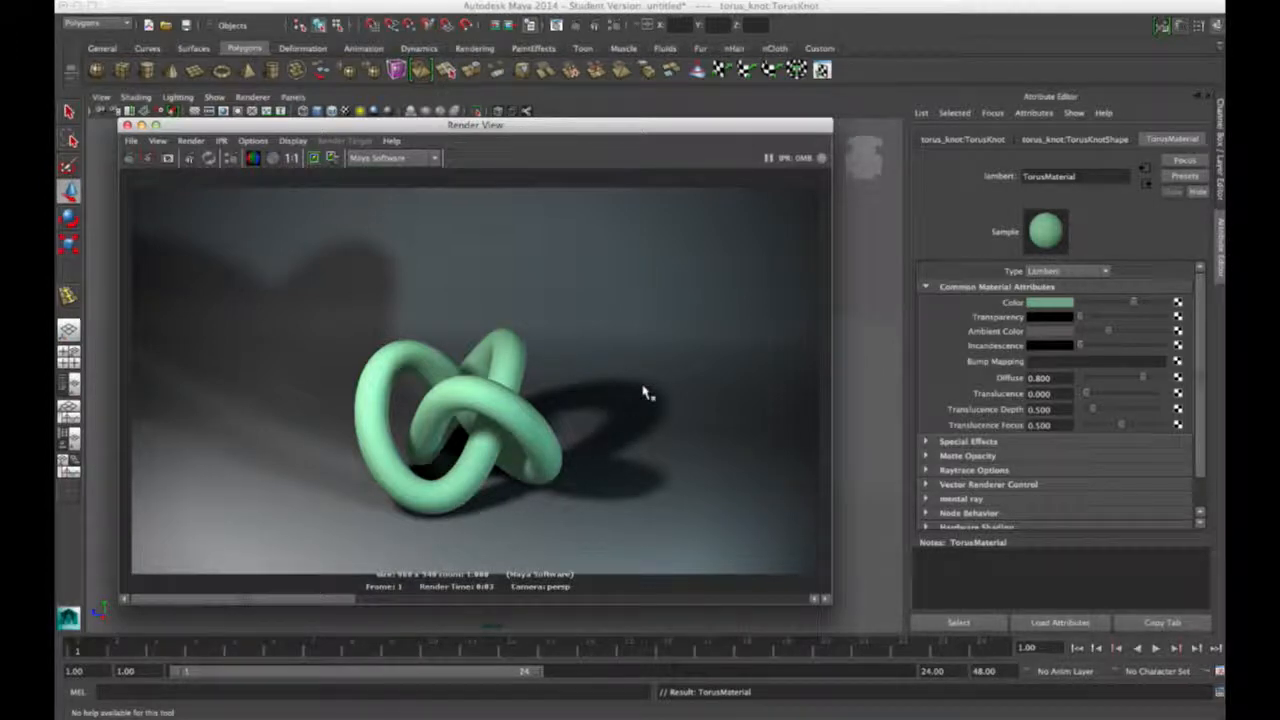
left_click_drag(180, 127, 186, 127)
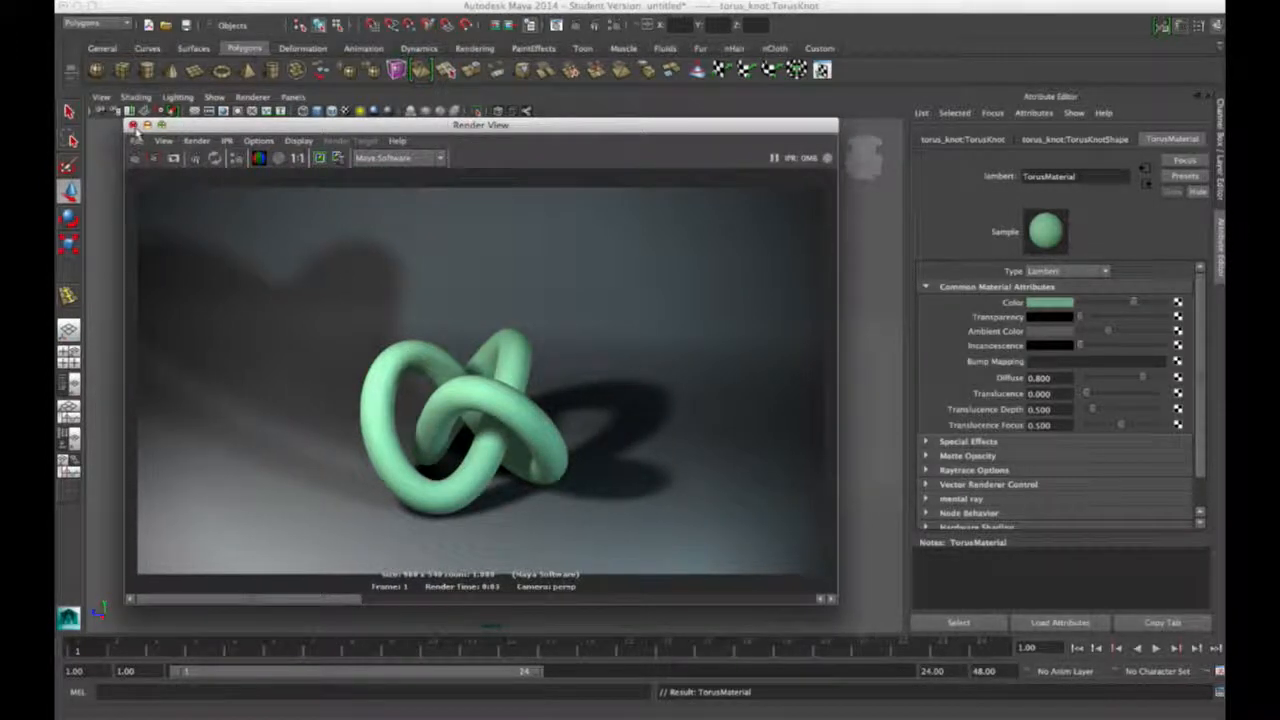
left_click(132, 125)
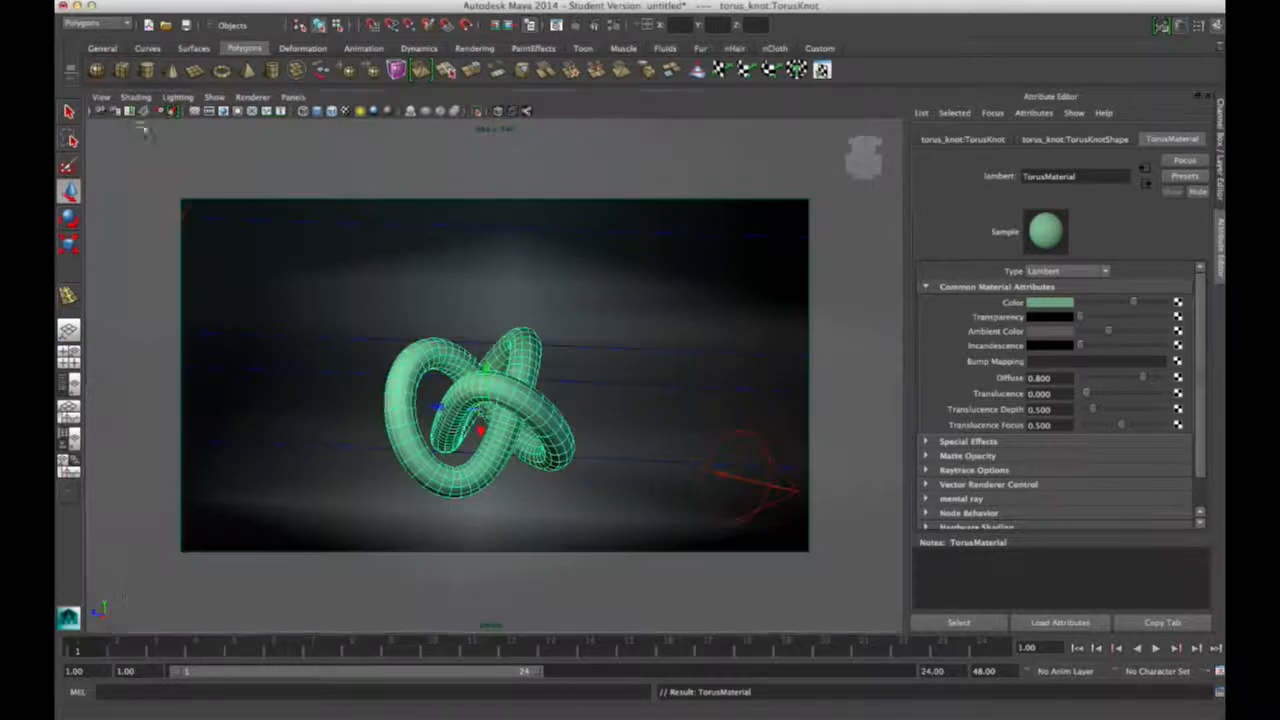
Step: Lighten spotLight2's Shadow Color to dark grey and region-render the knot to check the softer shadows
left_click(192, 176)
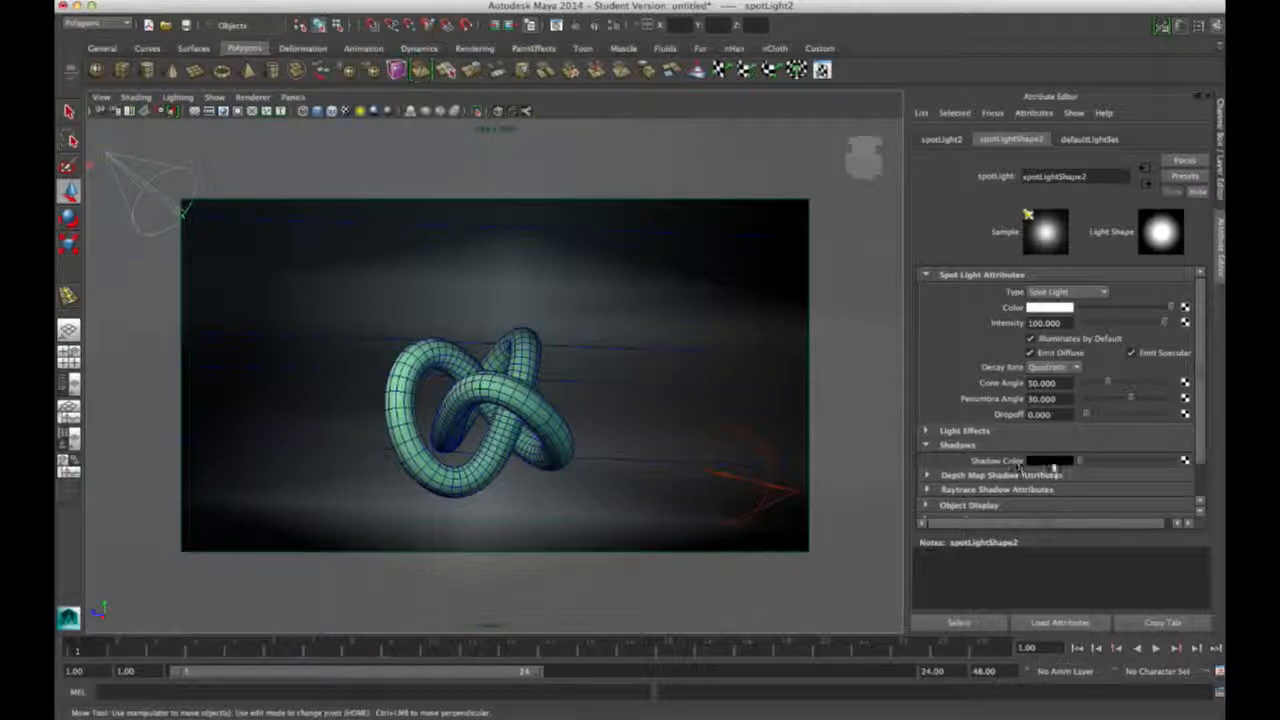
left_click_drag(1083, 463, 1088, 465)
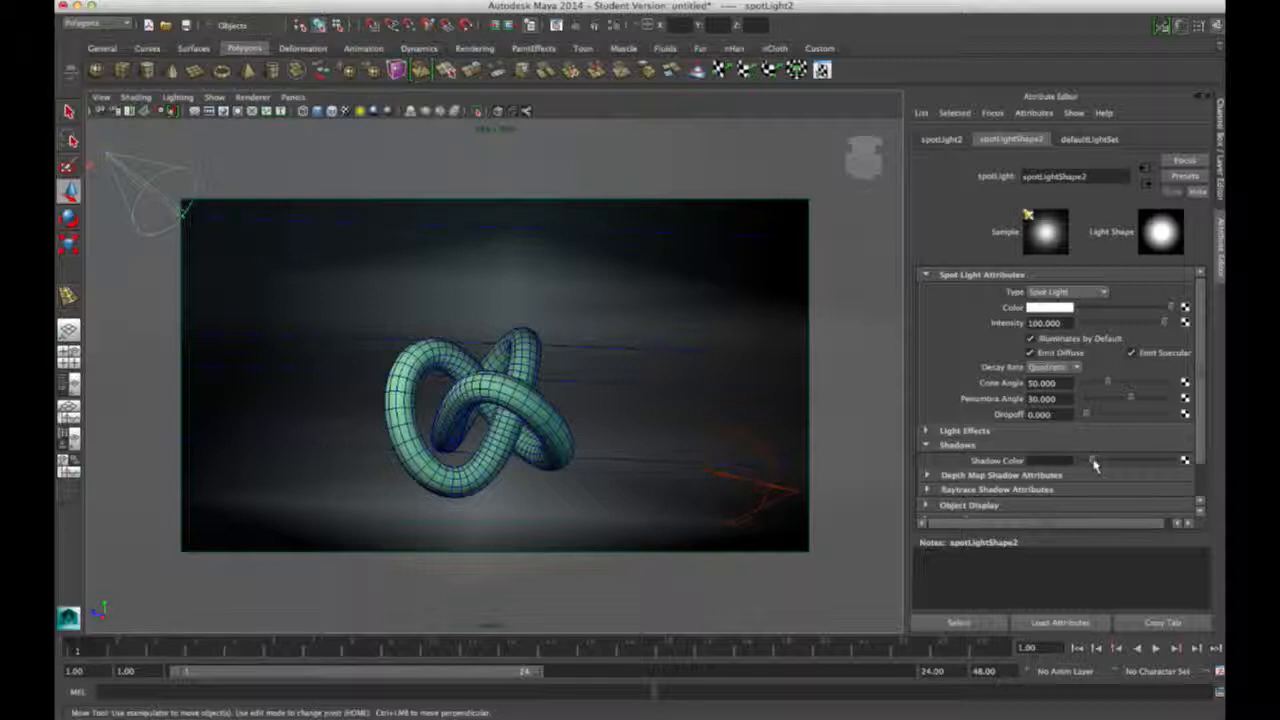
left_click(557, 26)
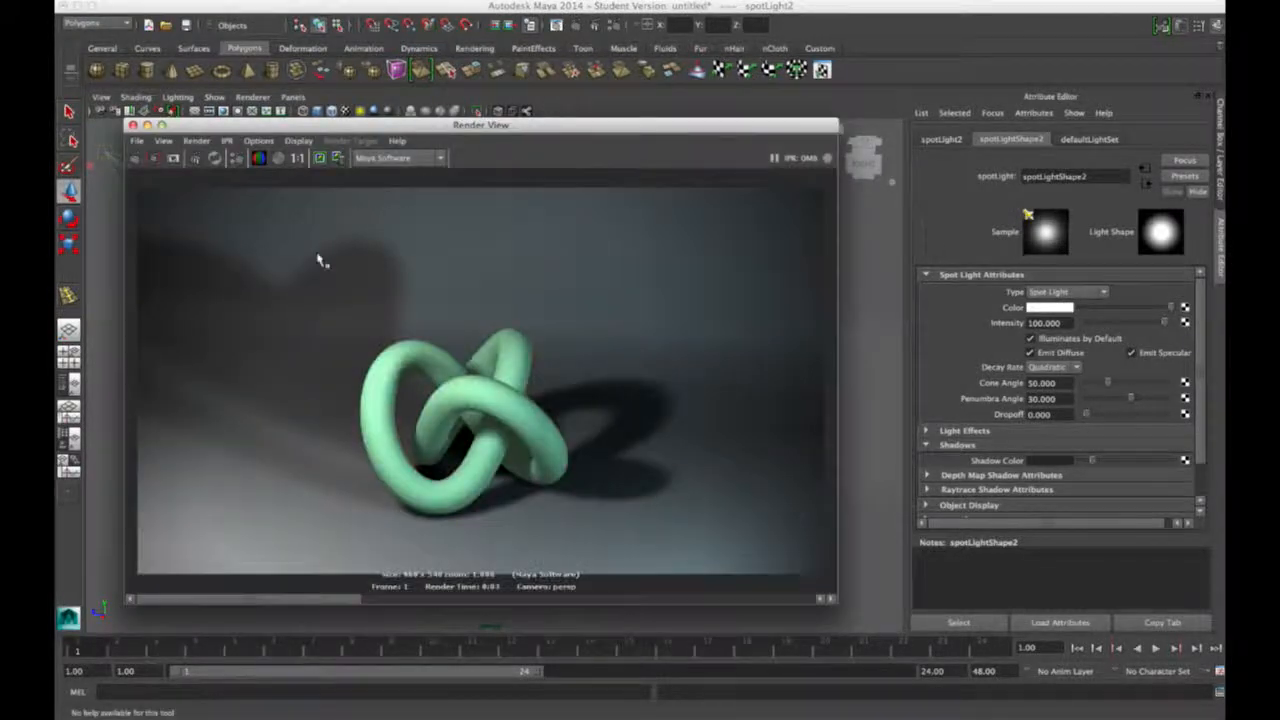
left_click_drag(396, 289, 669, 520)
left_click(153, 158)
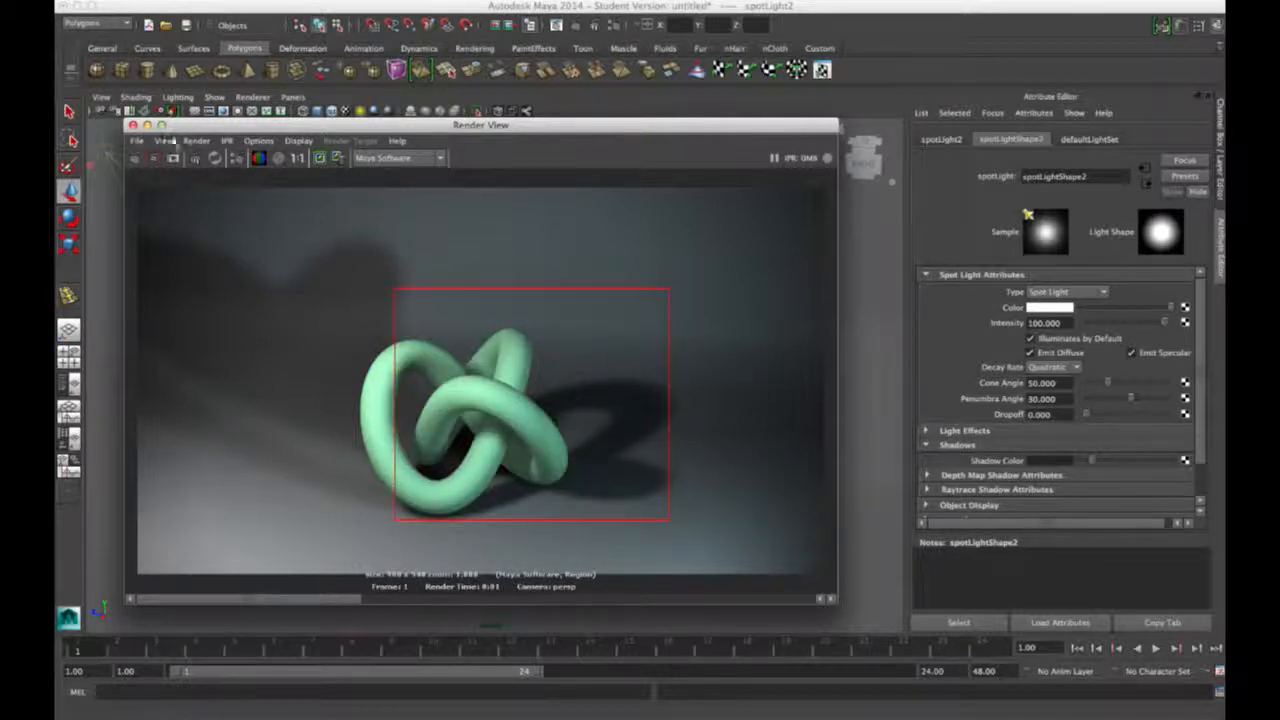
left_click(131, 126)
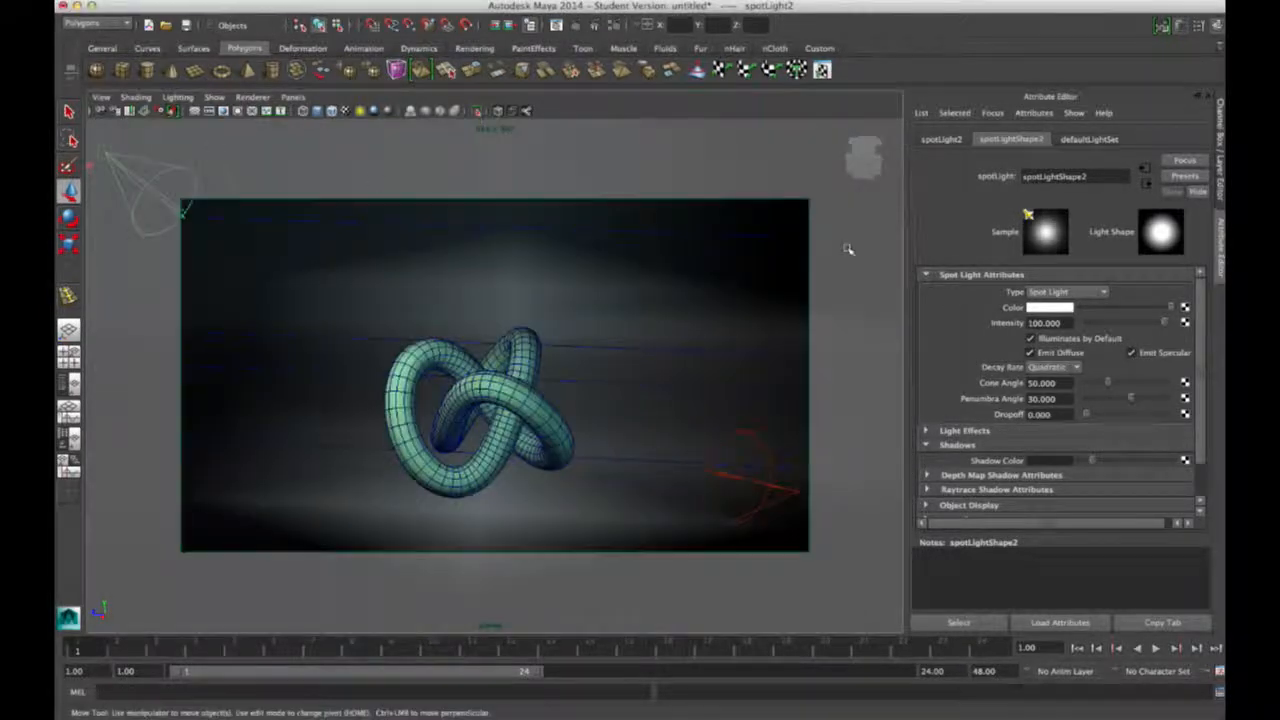
left_click(505, 390)
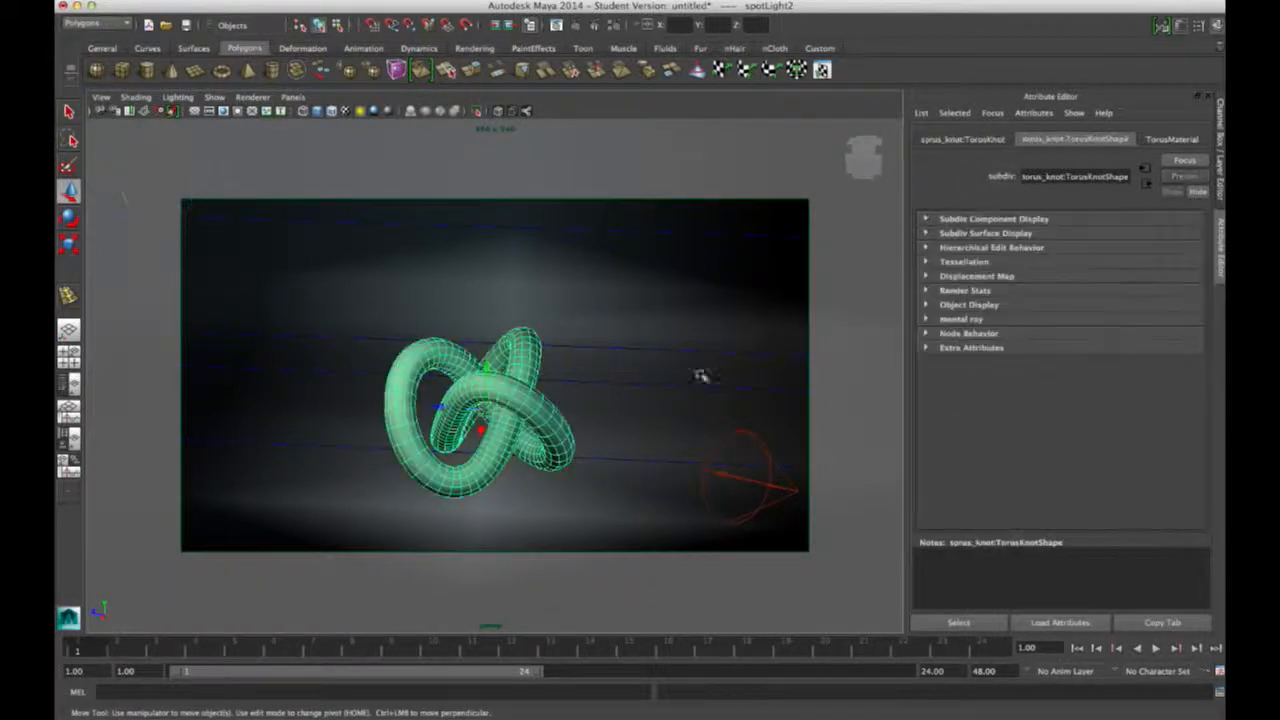
Step: Push TorusMaterial's Ambient Color to full white and render the frame
left_click(1172, 139)
left_click_drag(1104, 332, 1162, 331)
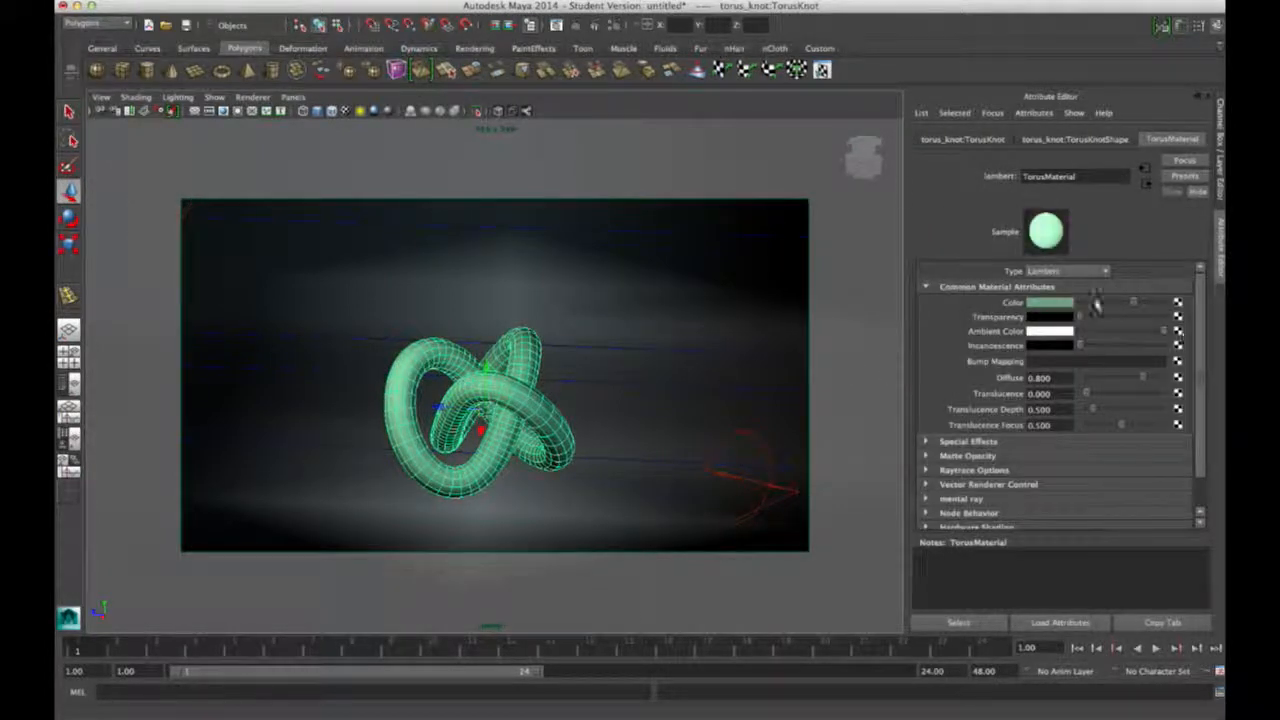
left_click(556, 25)
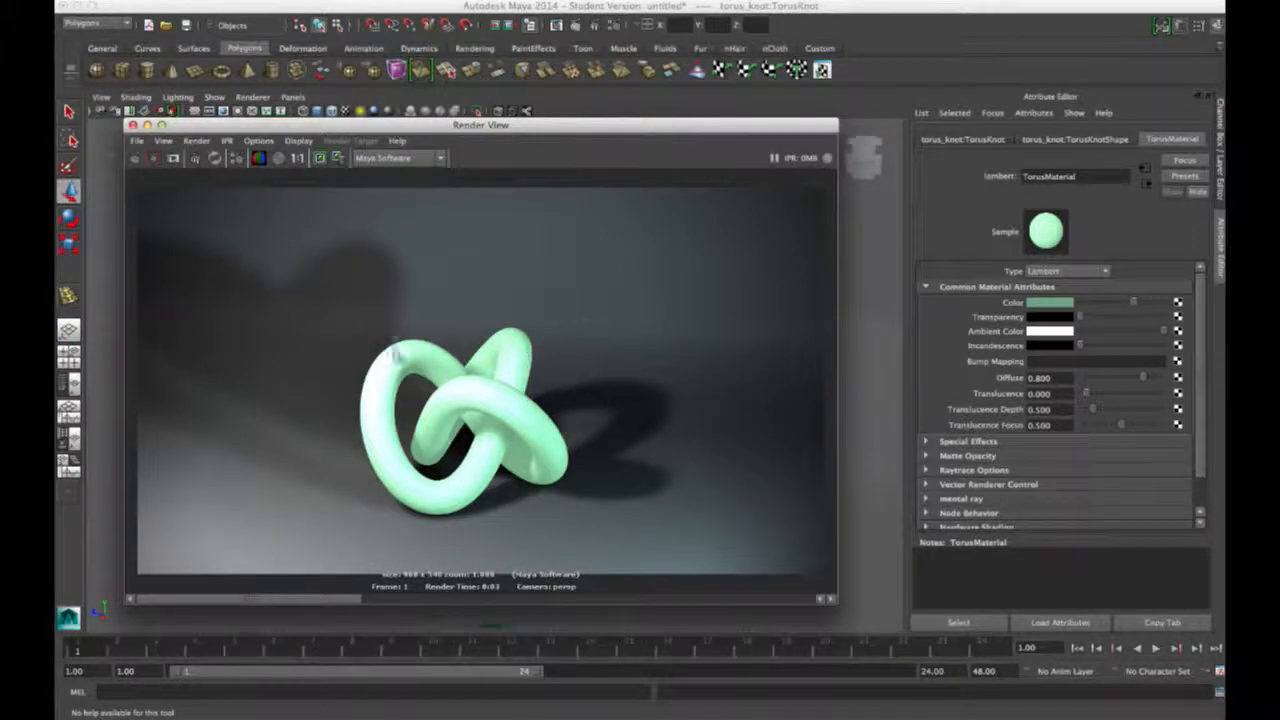
left_click(133, 125)
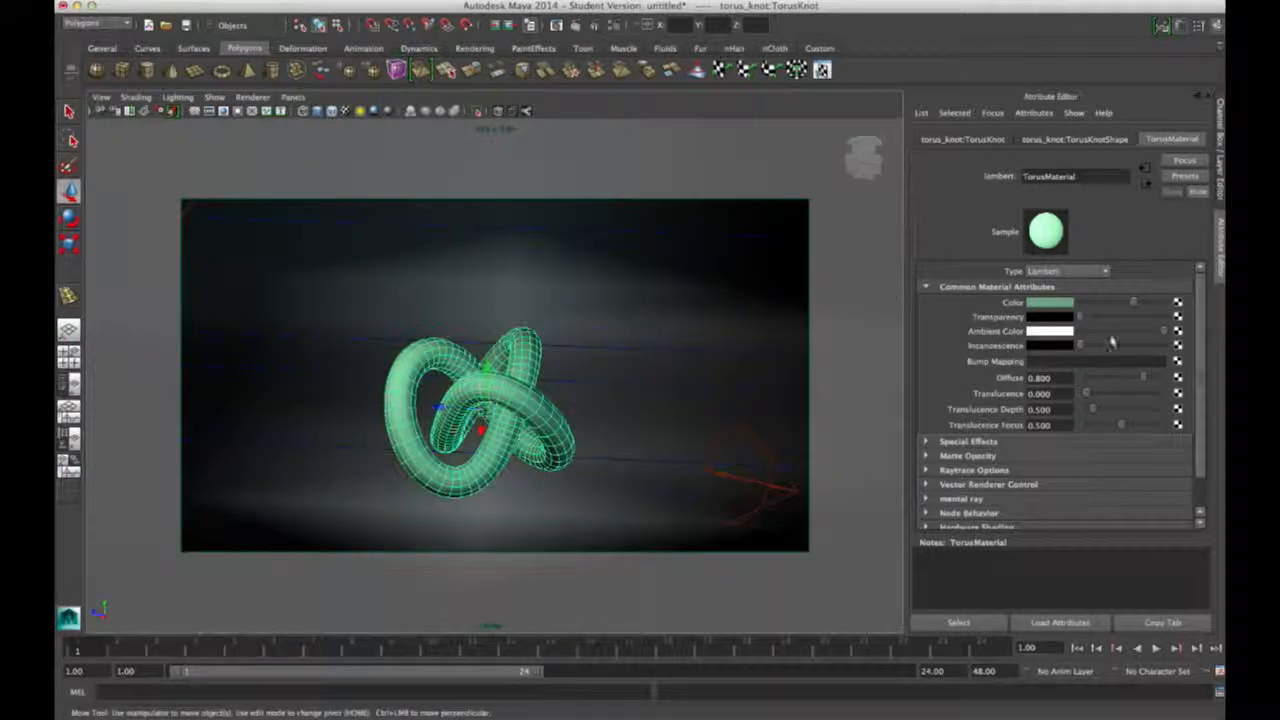
Step: Darken the Ambient Color, region-render the knot to compare, and set Transparency to full
left_click_drag(1163, 331, 1130, 330)
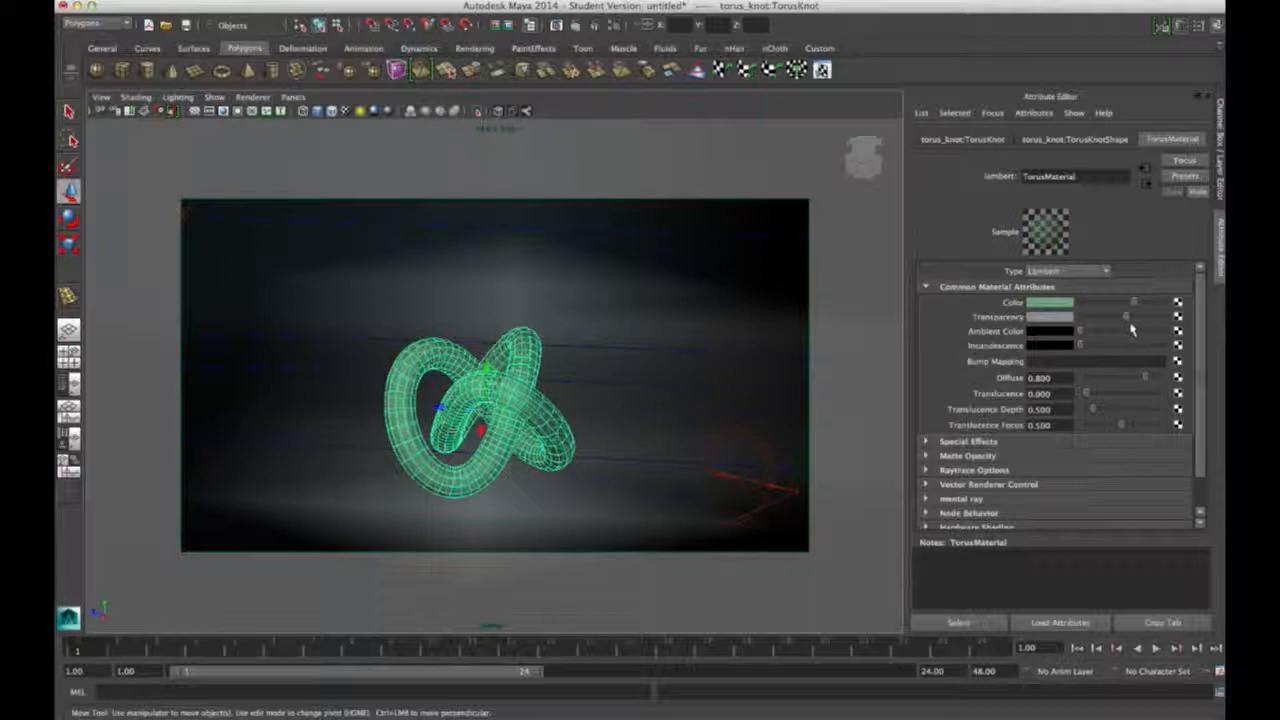
left_click(574, 24)
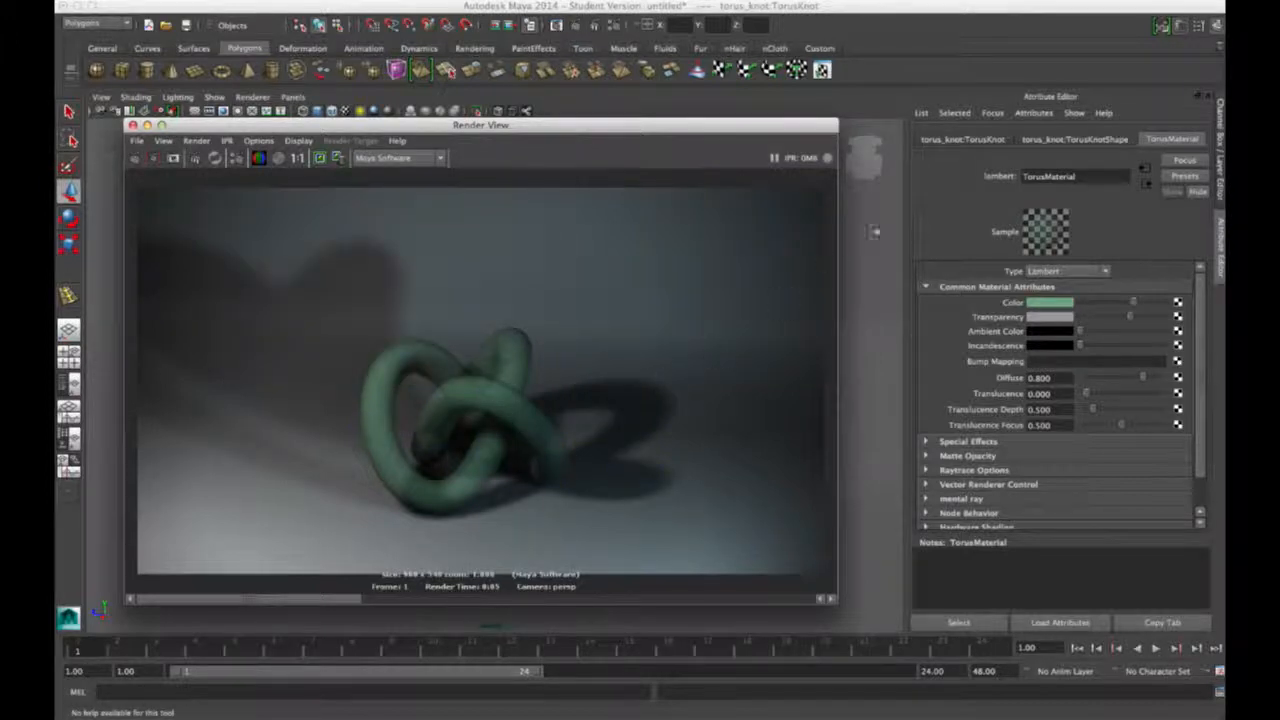
left_click_drag(1081, 332, 1117, 337)
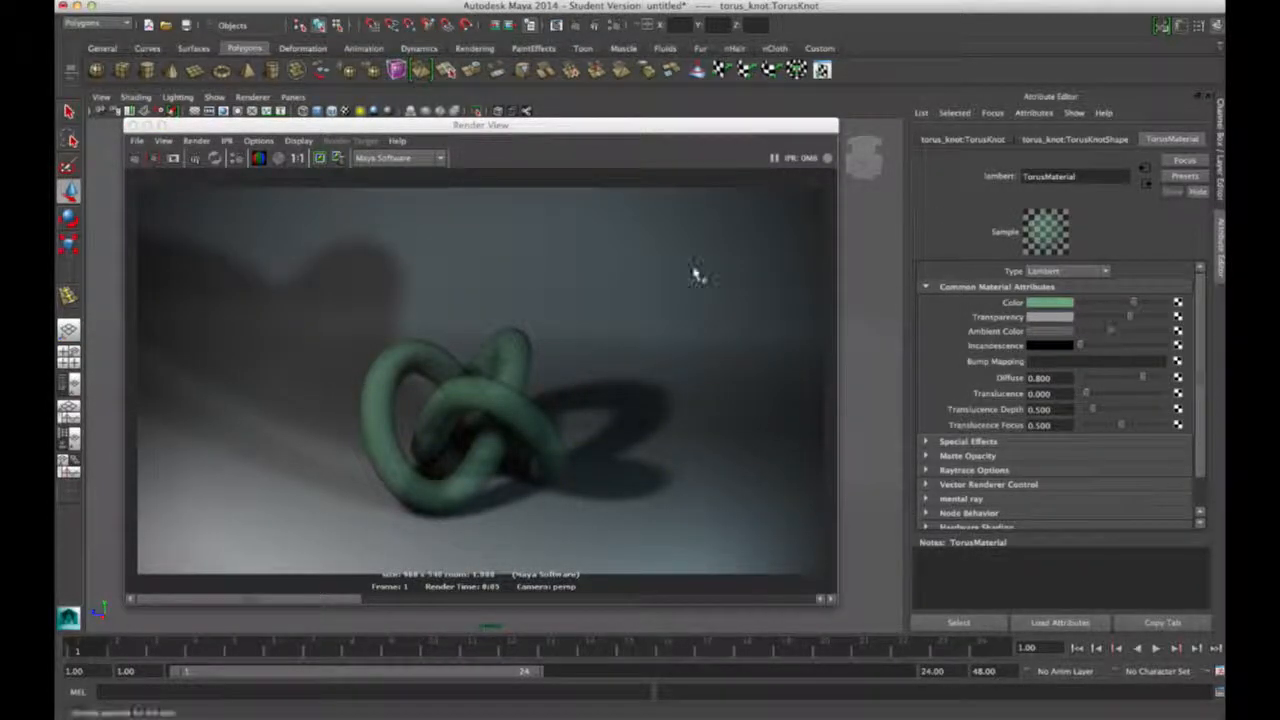
left_click_drag(303, 318, 642, 541)
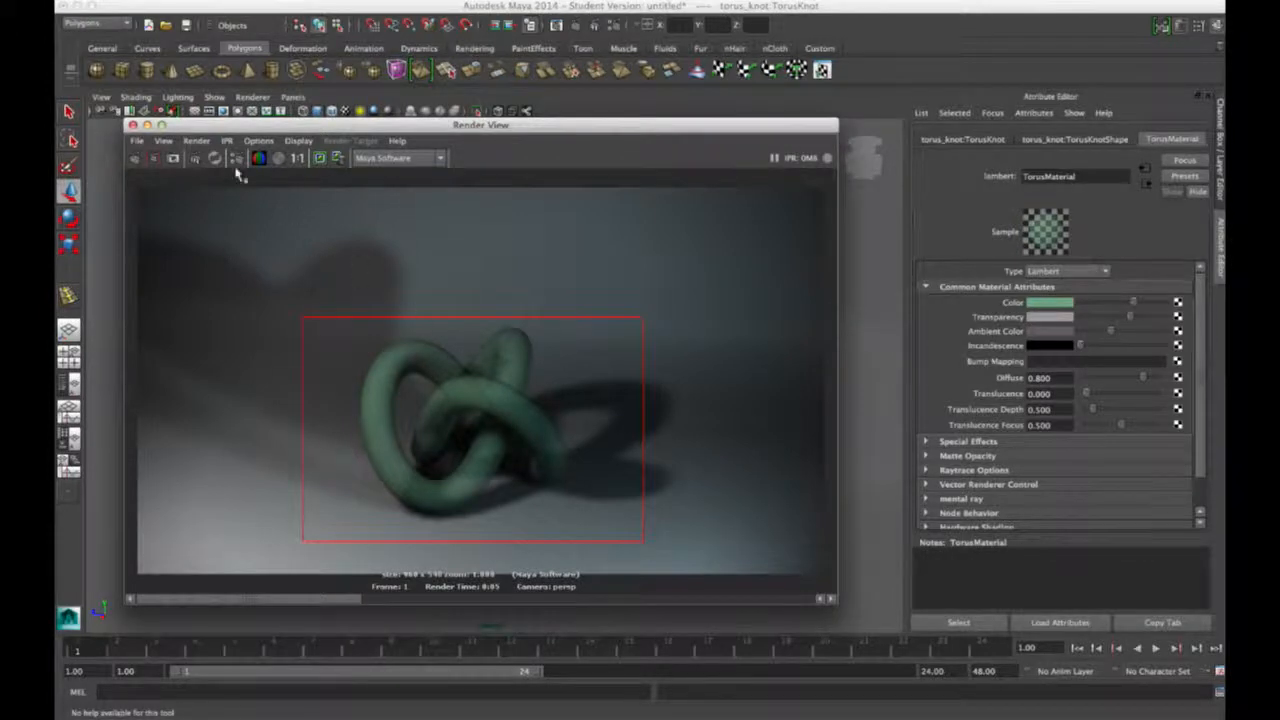
left_click(156, 158)
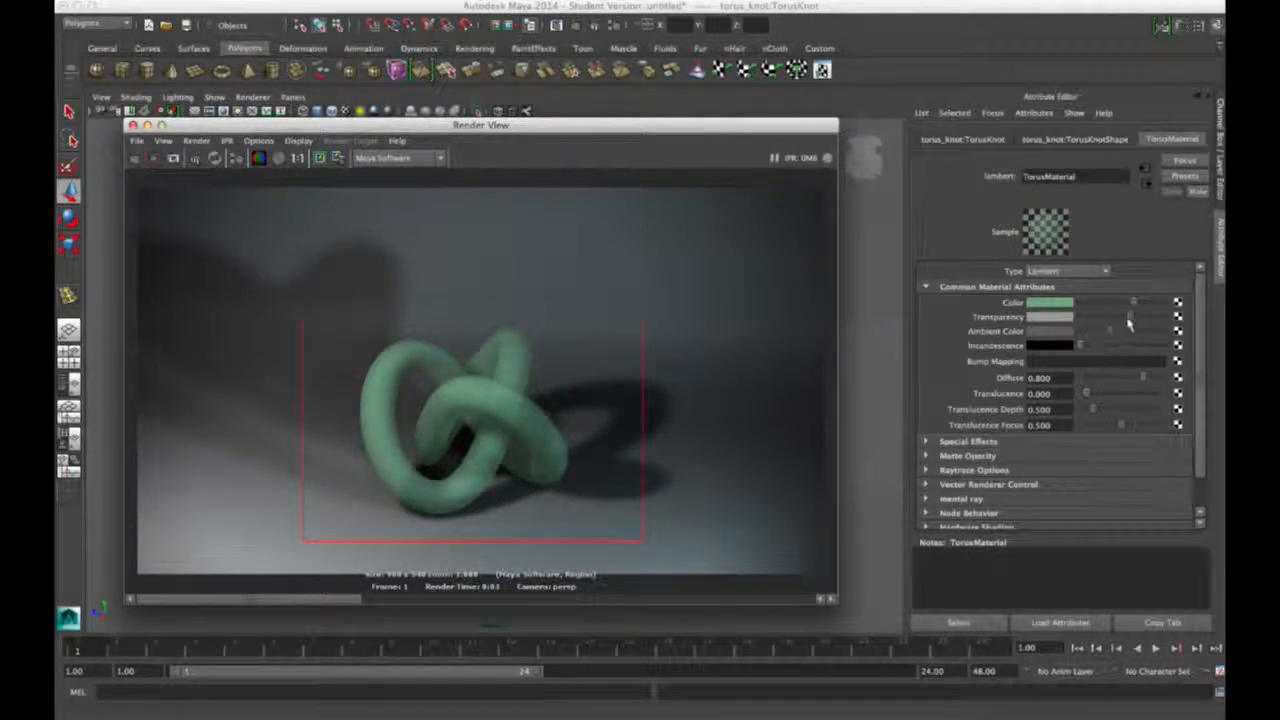
left_click_drag(1130, 320, 1080, 334)
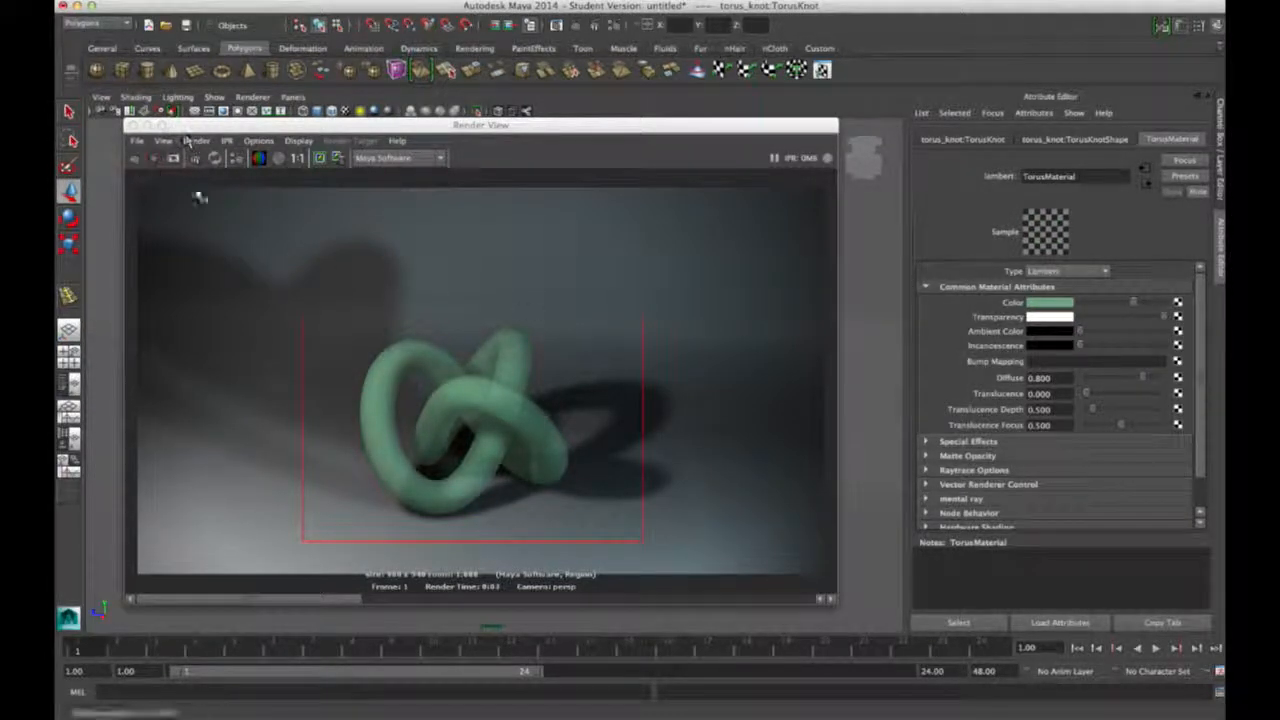
Step: Render the fully transparent knot, then set TorusMaterial's Transparency to salmon red and re-render
left_click(136, 159)
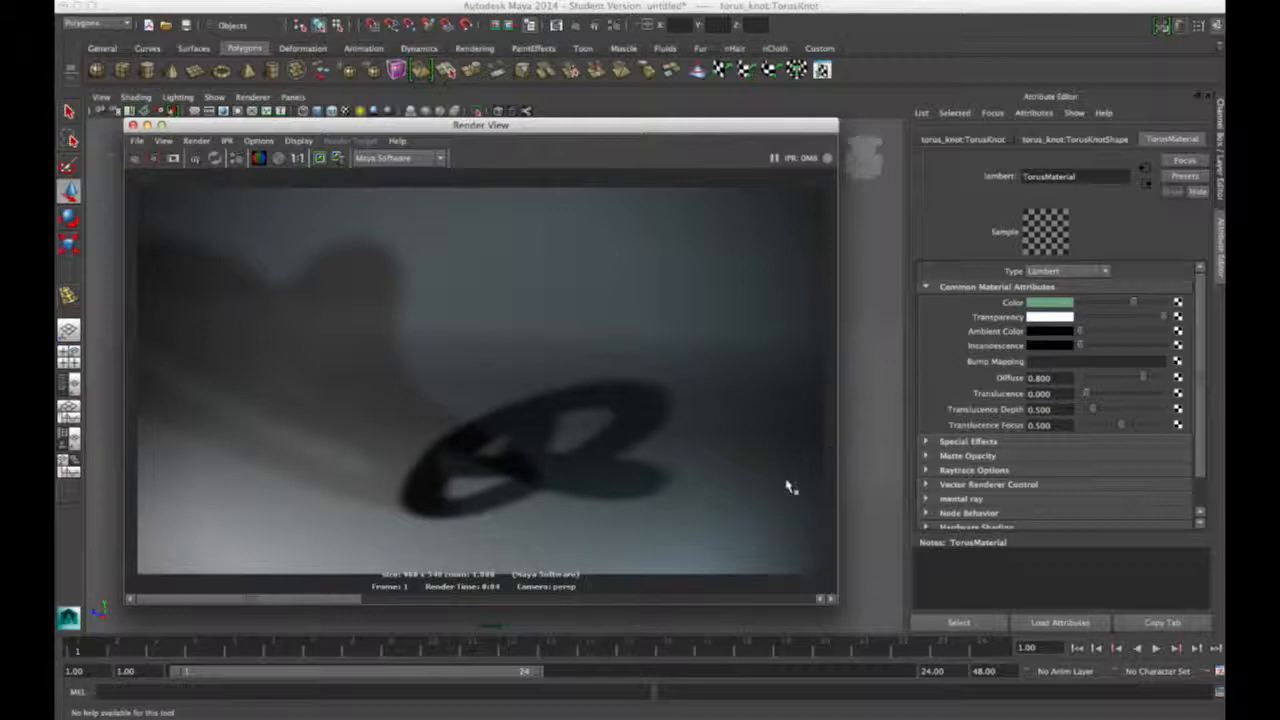
left_click(1048, 322)
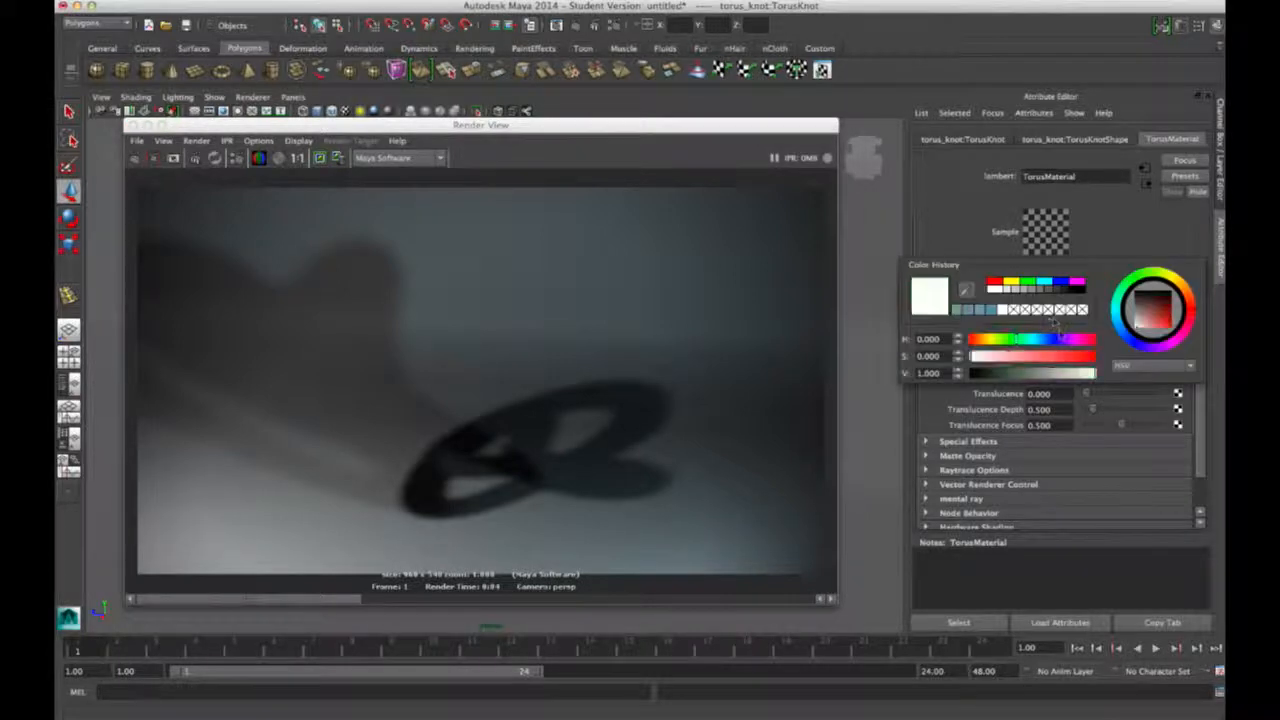
left_click_drag(970, 356, 1043, 365)
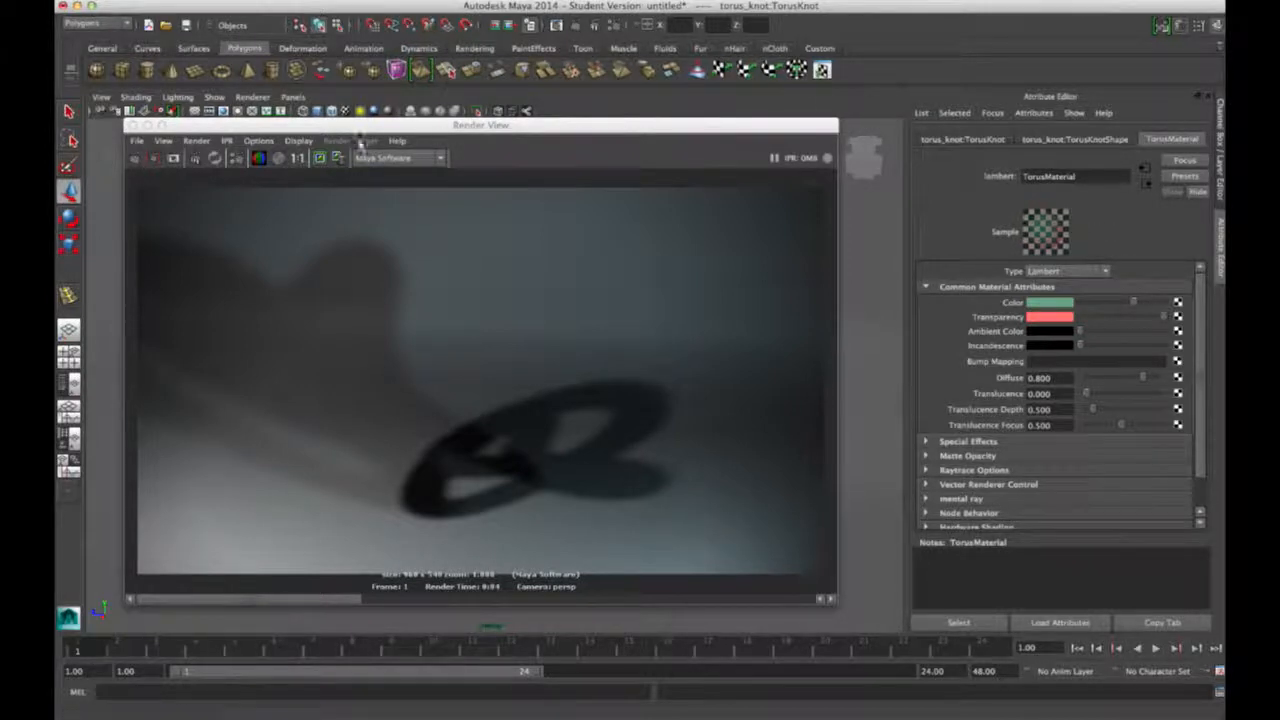
left_click(140, 158)
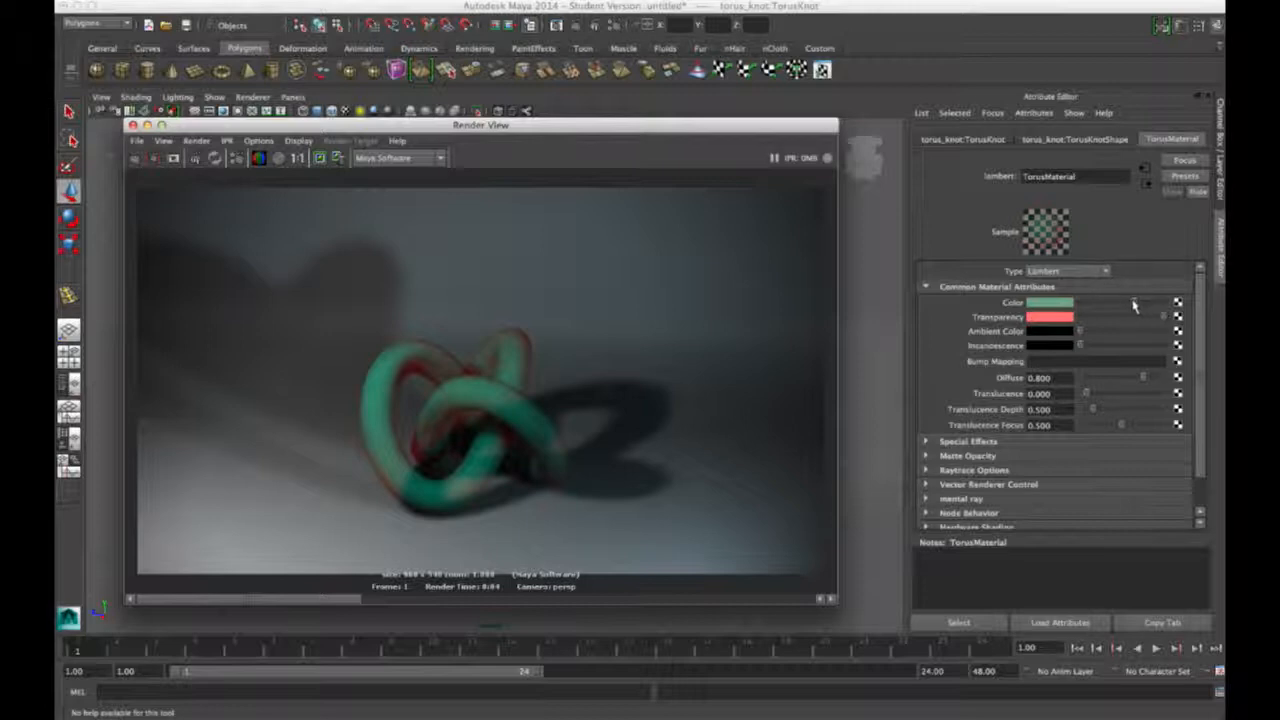
Step: Set TorusMaterial's Color to black, render, then brighten Ambient Color to grey
left_click_drag(1134, 305, 1073, 314)
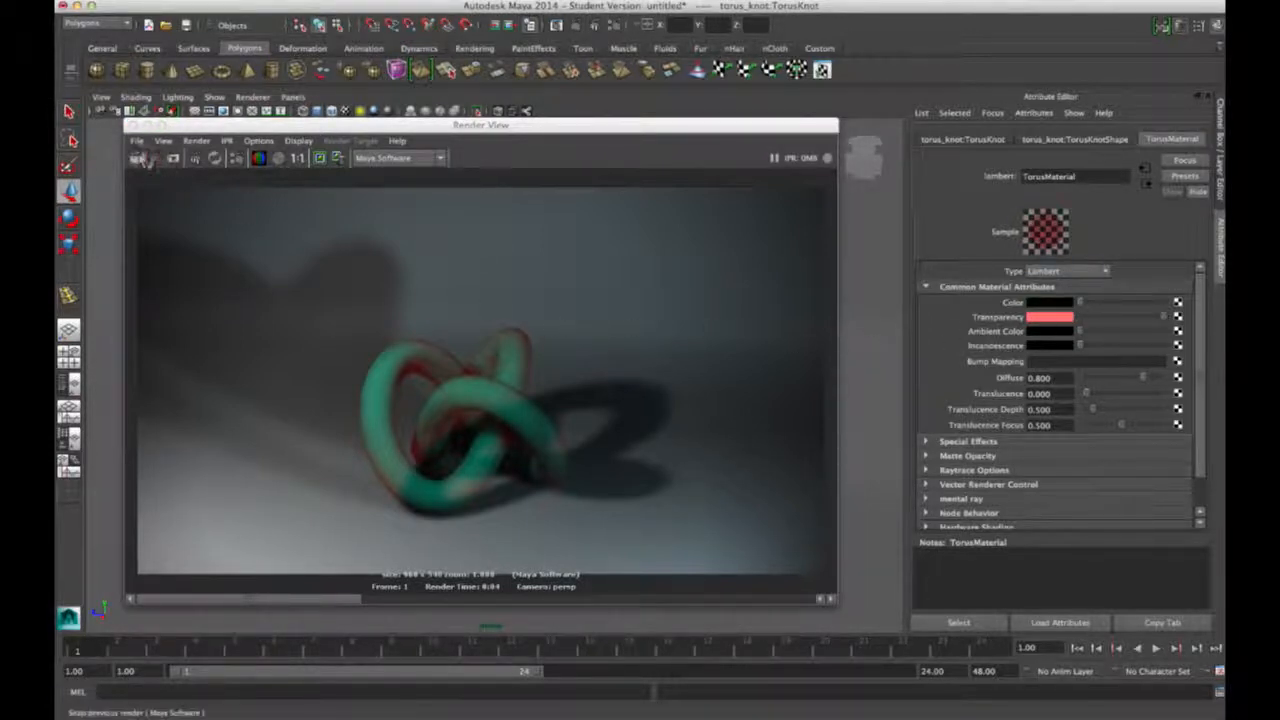
left_click(136, 158)
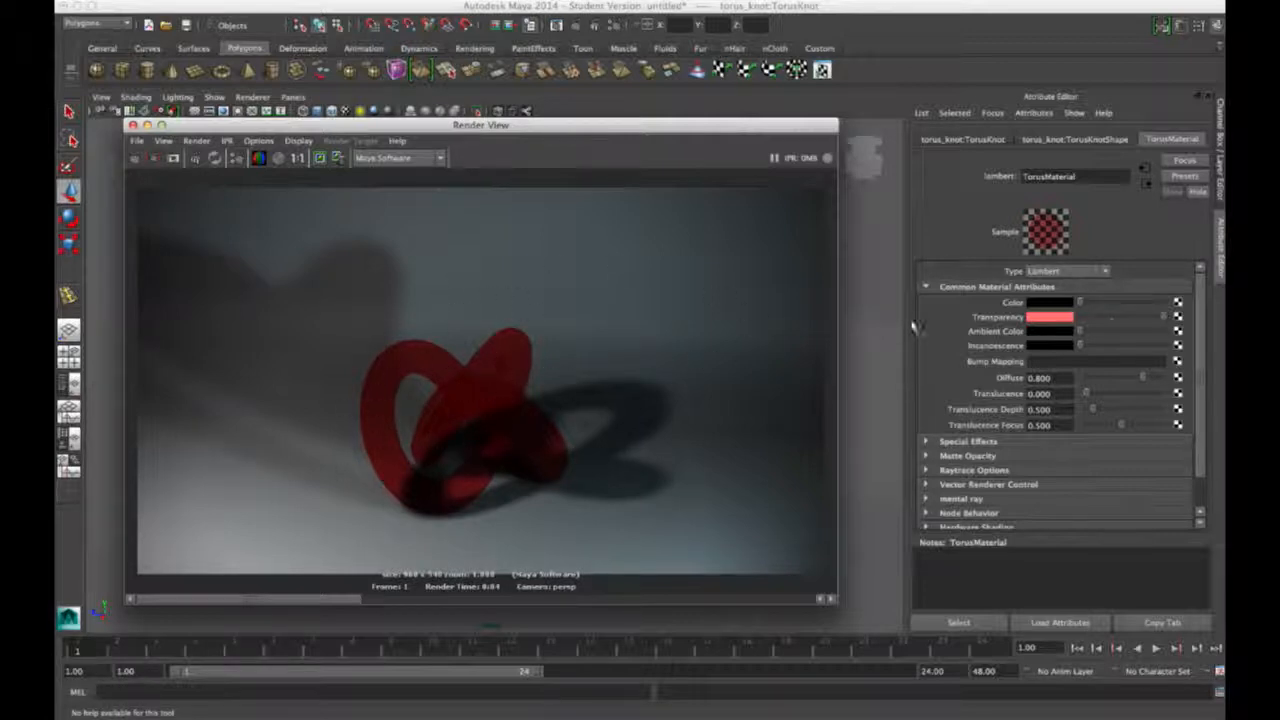
left_click_drag(1087, 334, 1125, 337)
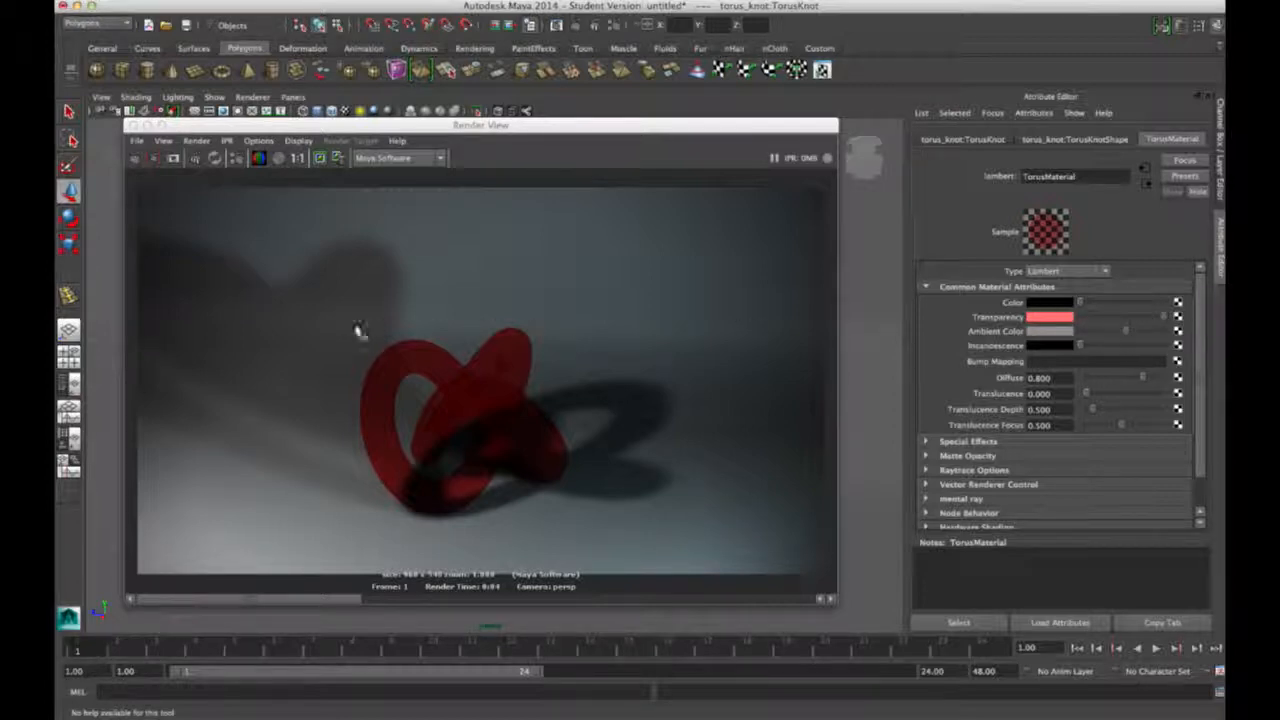
Step: Region-render the knot, then return Ambient Color to black and re-render the region
left_click_drag(381, 267, 563, 416)
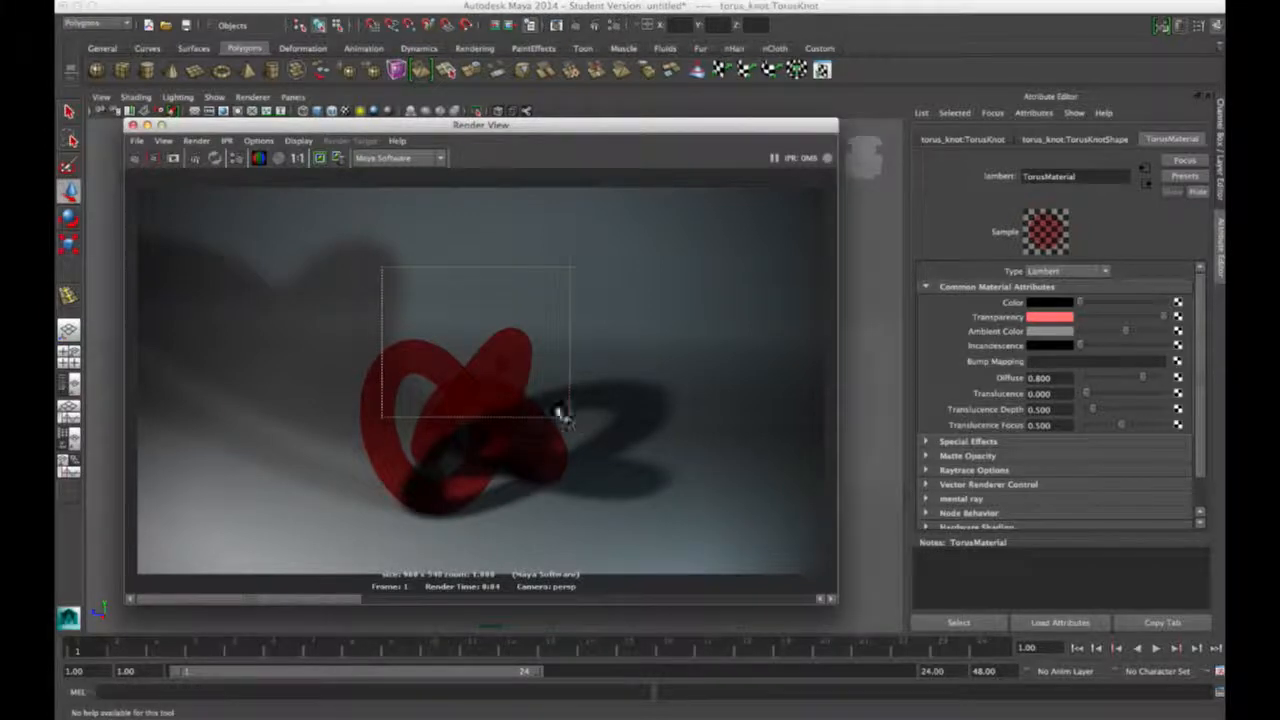
left_click(153, 158)
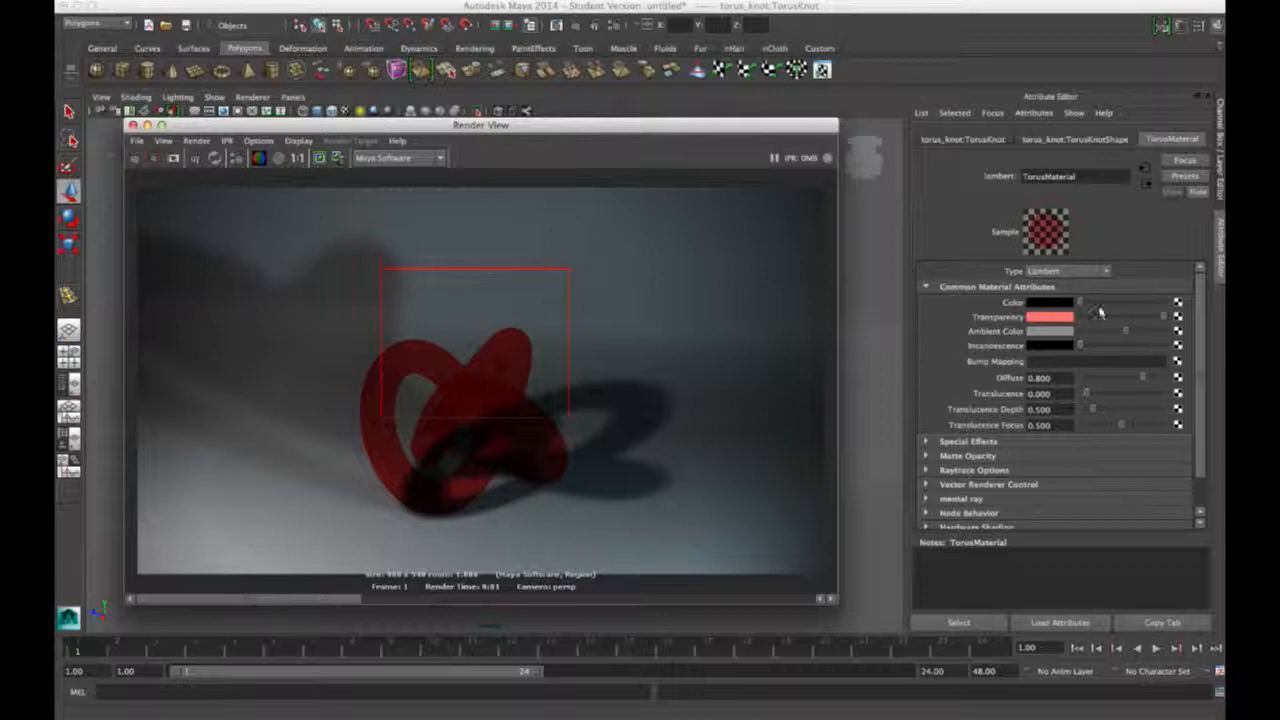
left_click_drag(1125, 339, 1100, 349)
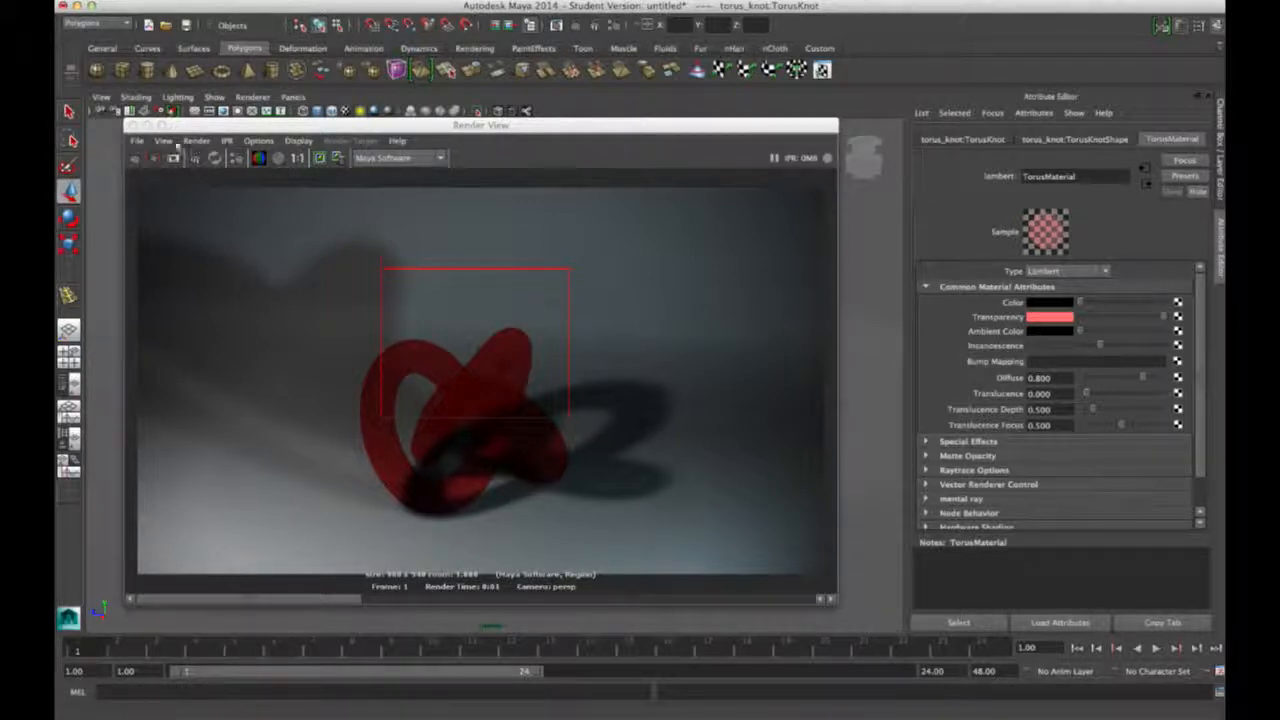
left_click(157, 159)
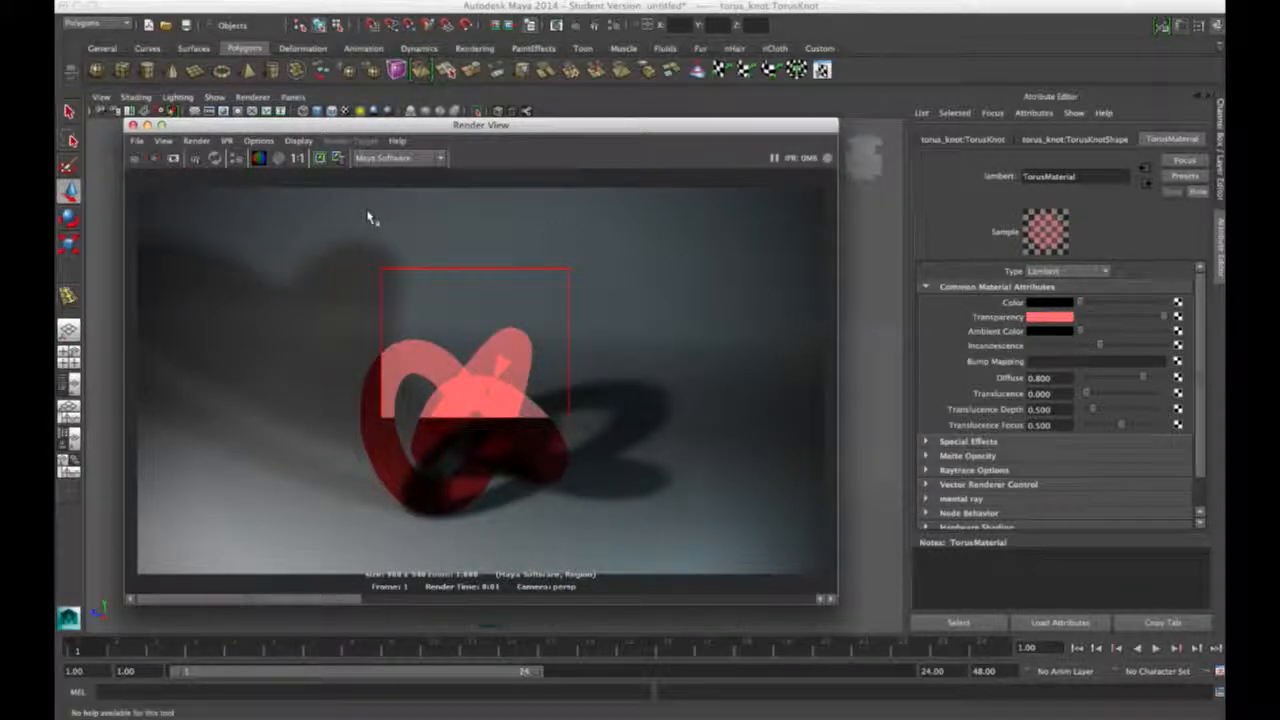
Step: Zero TorusMaterial's Incandescence and Transparency and render the now opaque knot
left_click_drag(1100, 345, 1066, 343)
left_click_drag(1162, 317, 1124, 305)
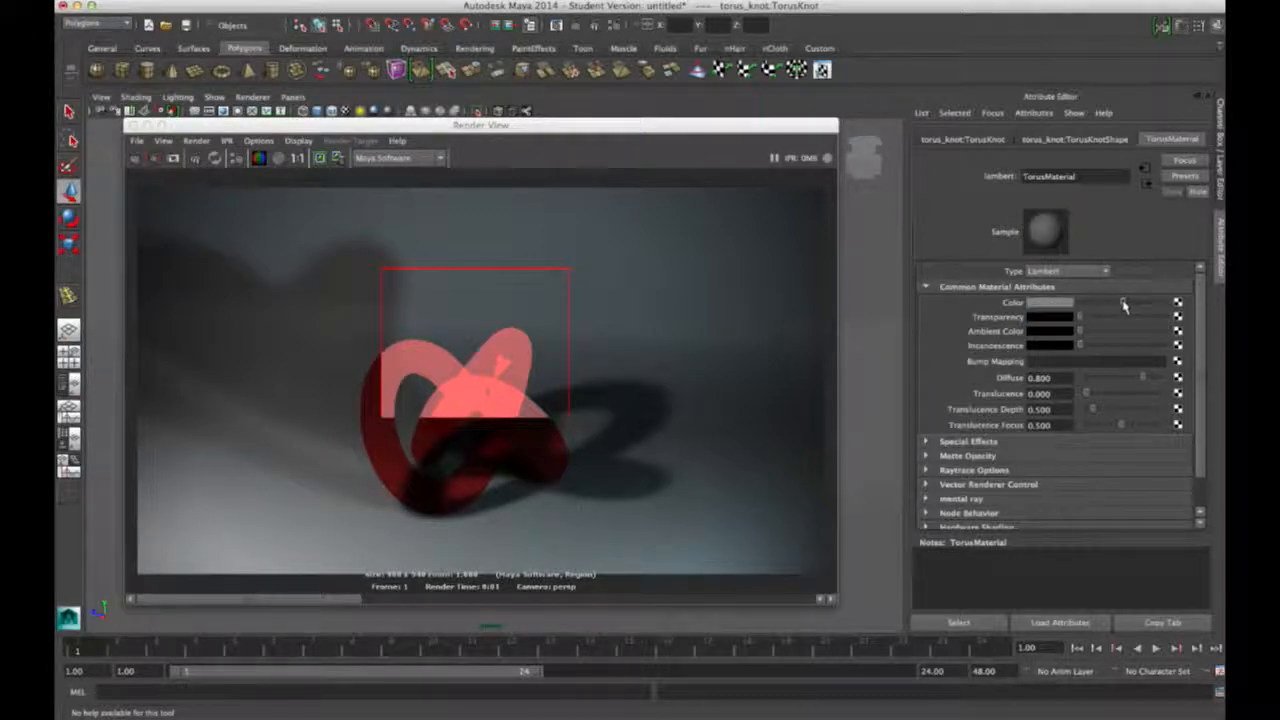
left_click(135, 158)
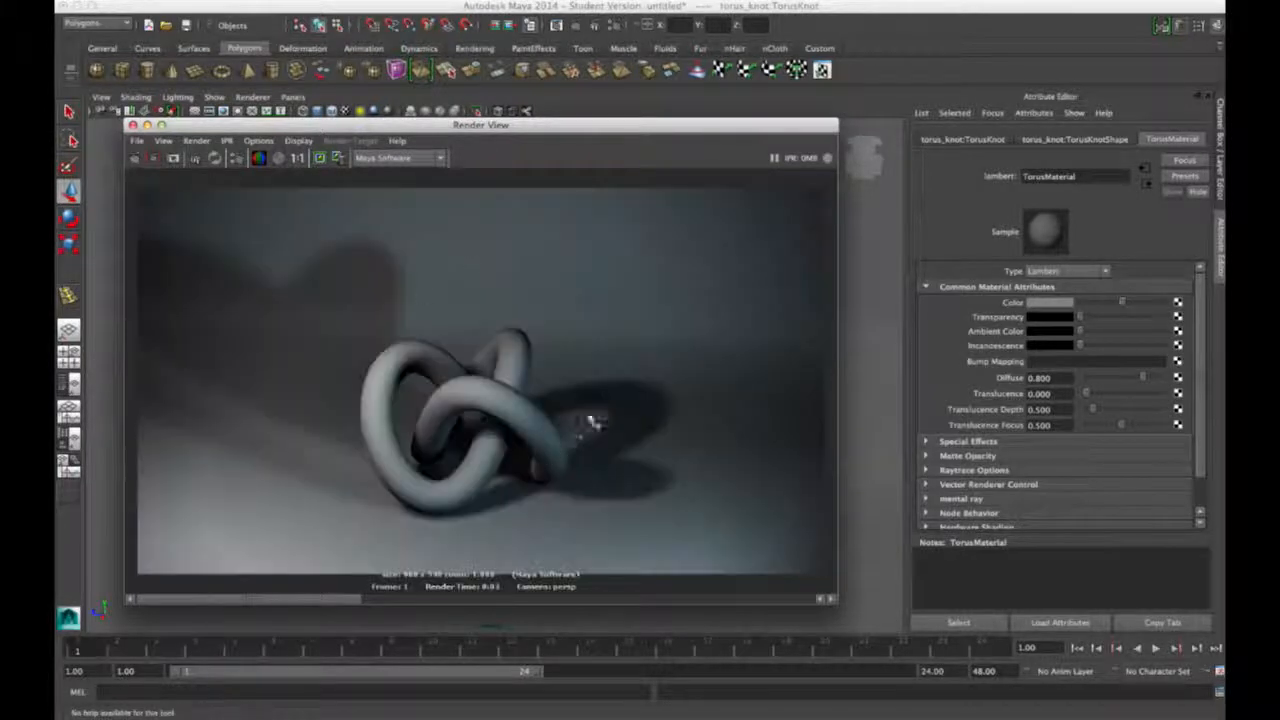
Step: Raise Ambient Color to grey and render, then add grey Incandescence and render again
left_click_drag(1081, 331, 1104, 334)
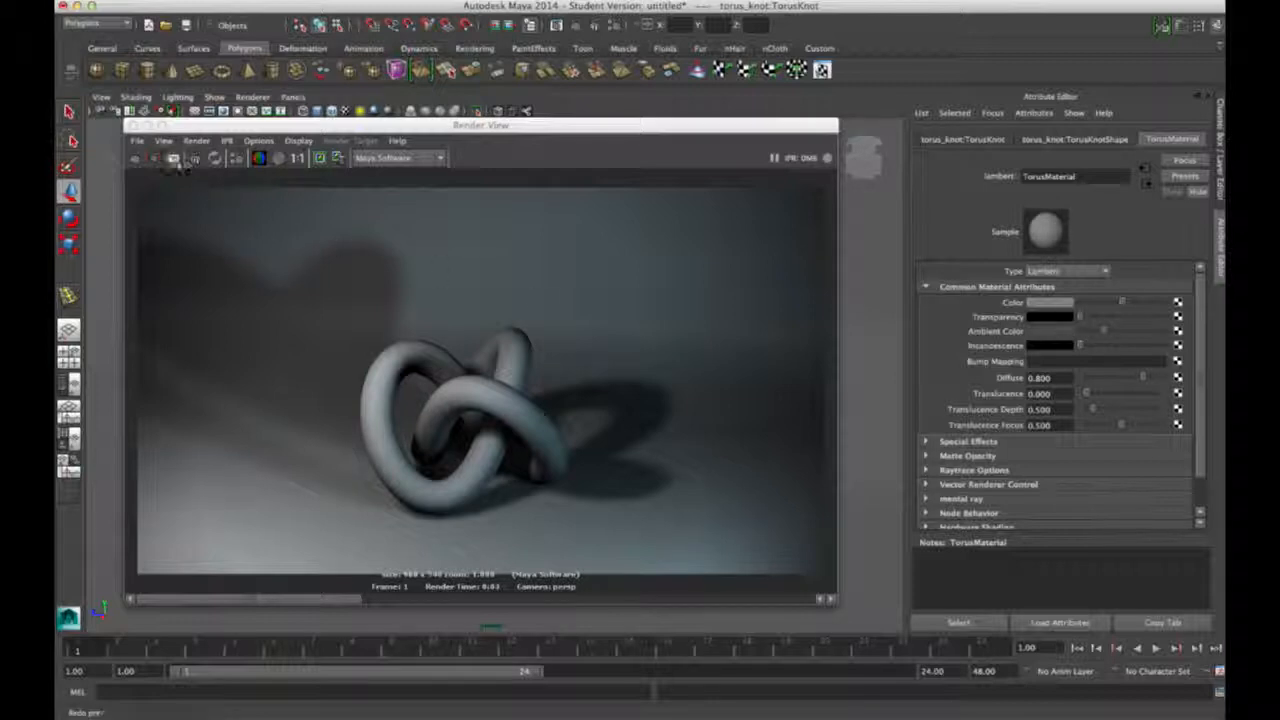
left_click(173, 158)
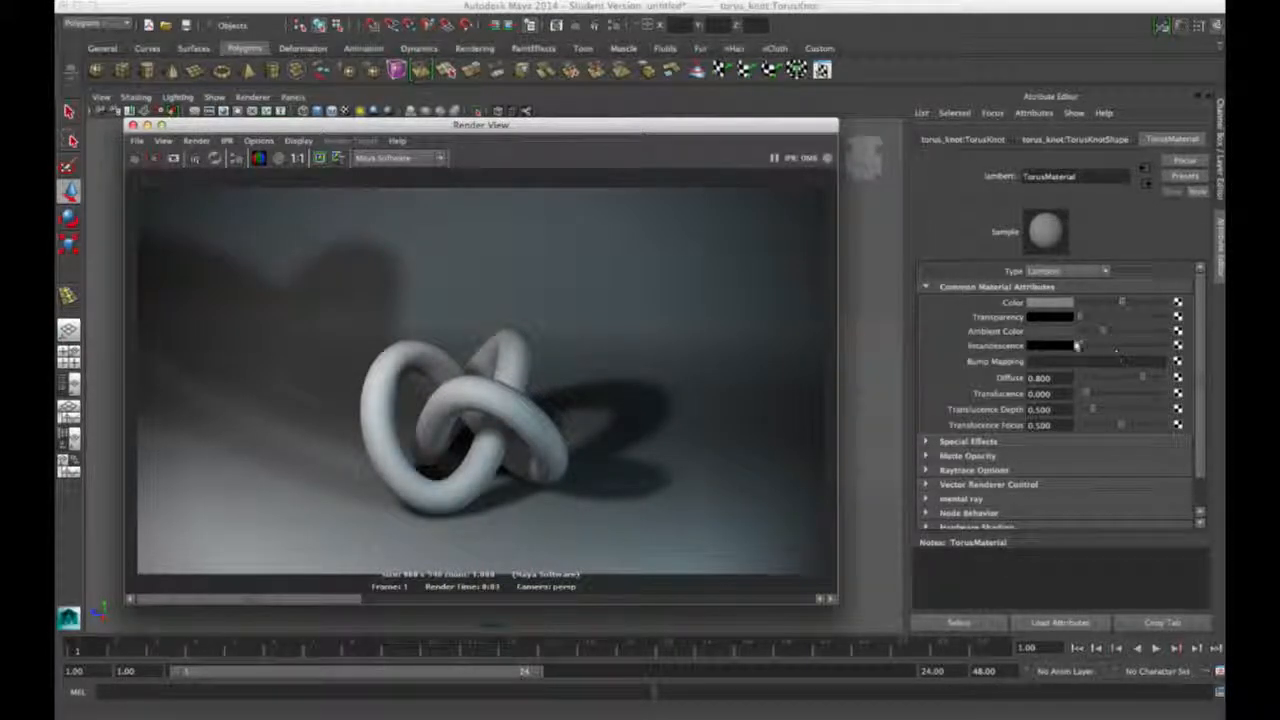
left_click_drag(1095, 345, 1118, 350)
left_click(135, 159)
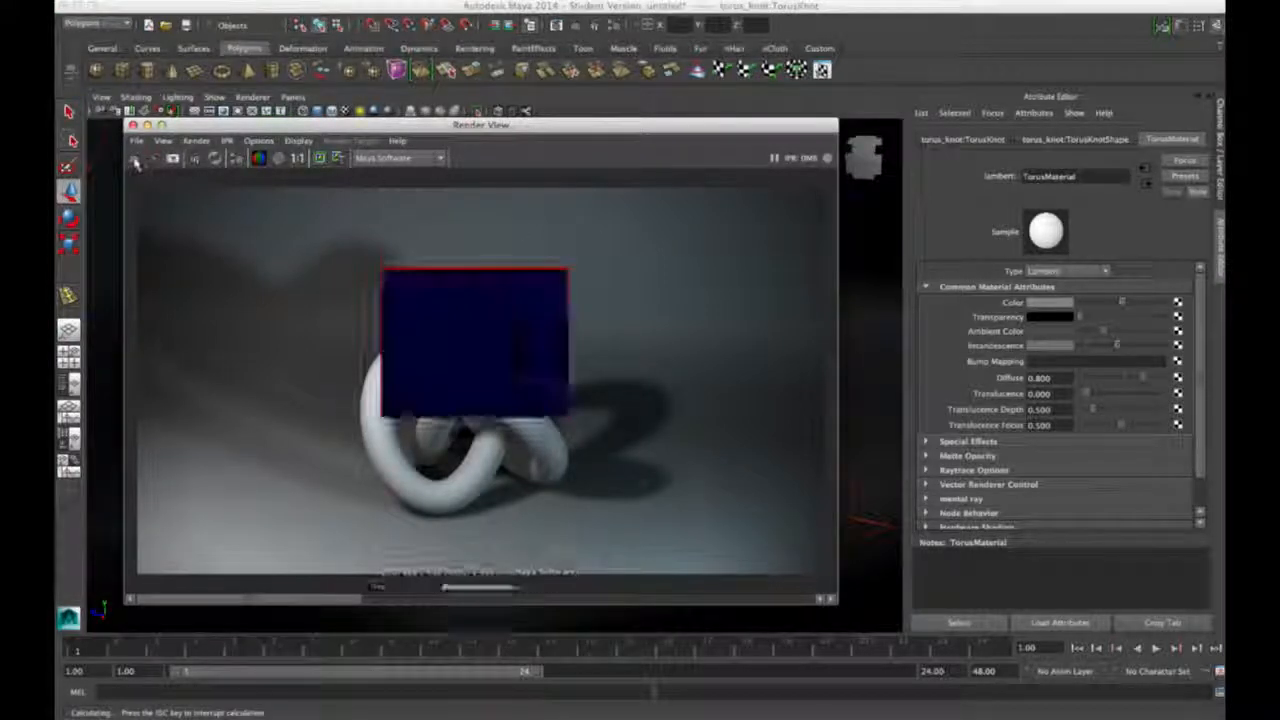